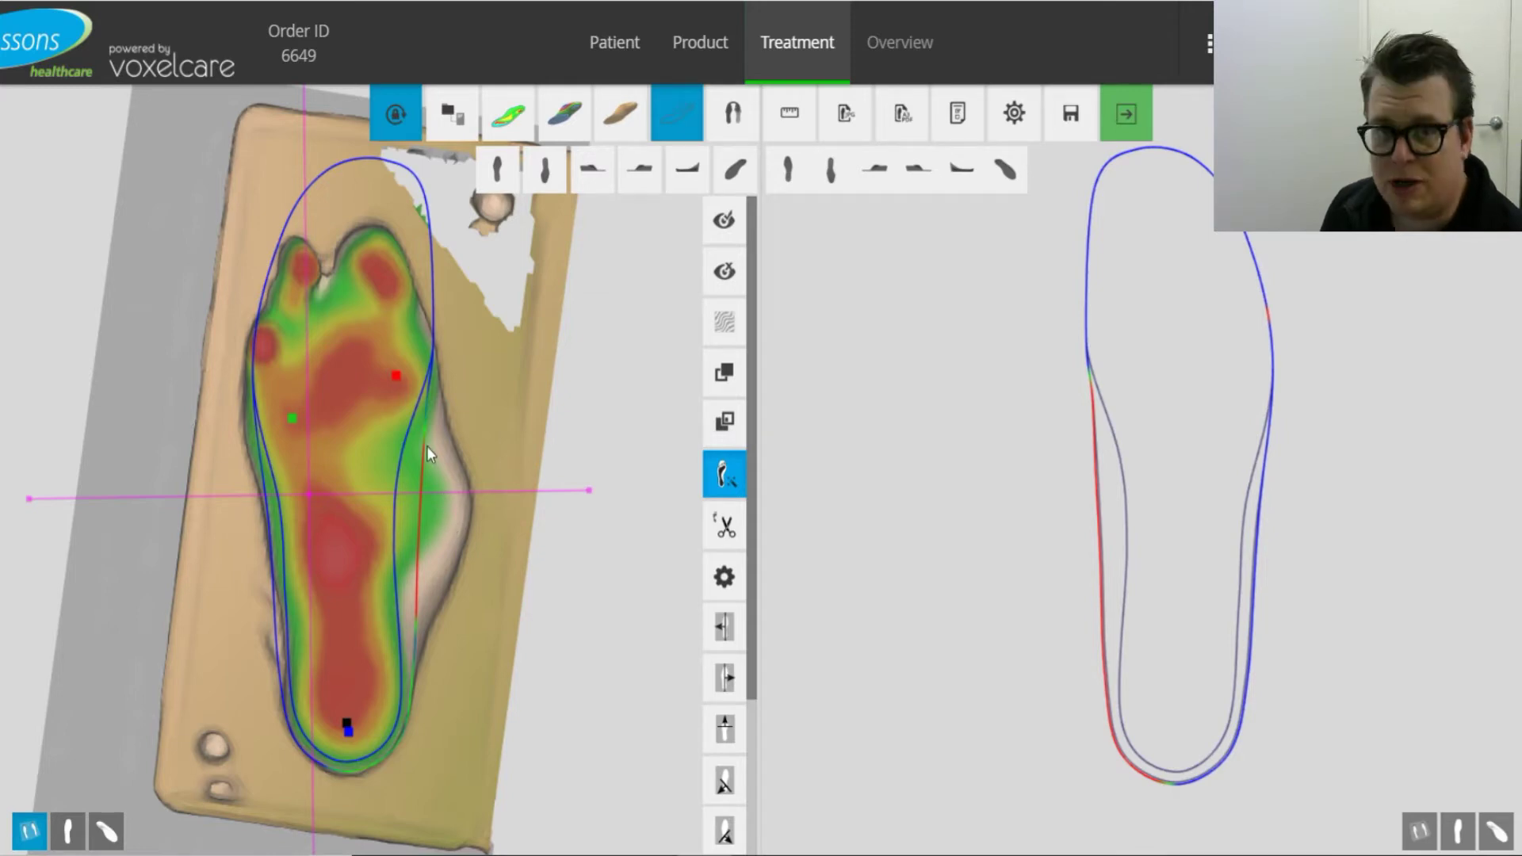
# Show the insole outline's control points and edge offset measurements over the foot scan
pyautogui.click(72, 828)
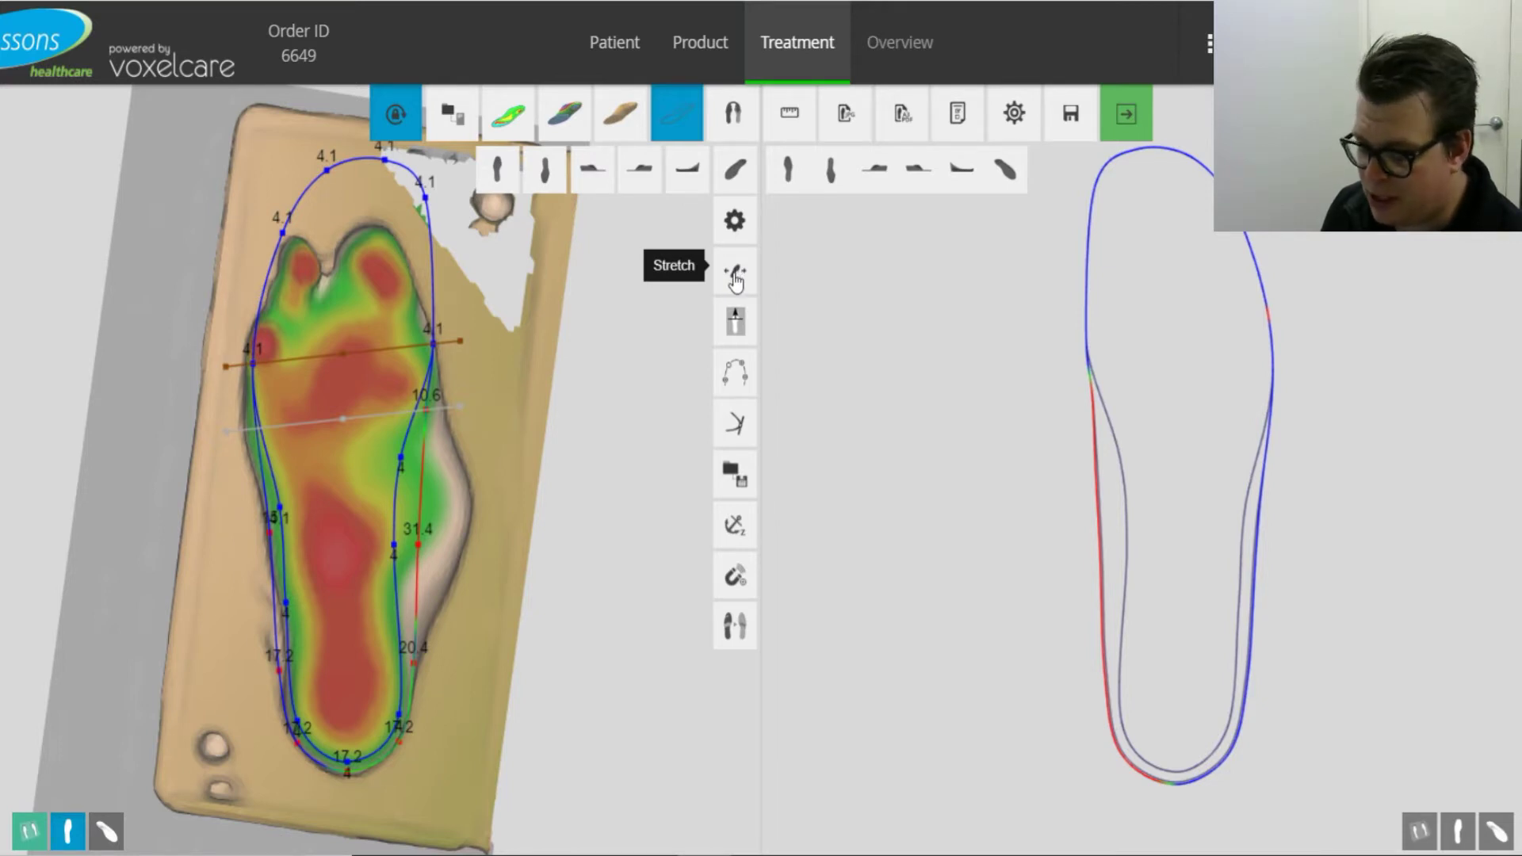
# Stretch the outline to forefoot width 104.4, keeping global width 95 and backfoot width 100
pyautogui.click(729, 279)
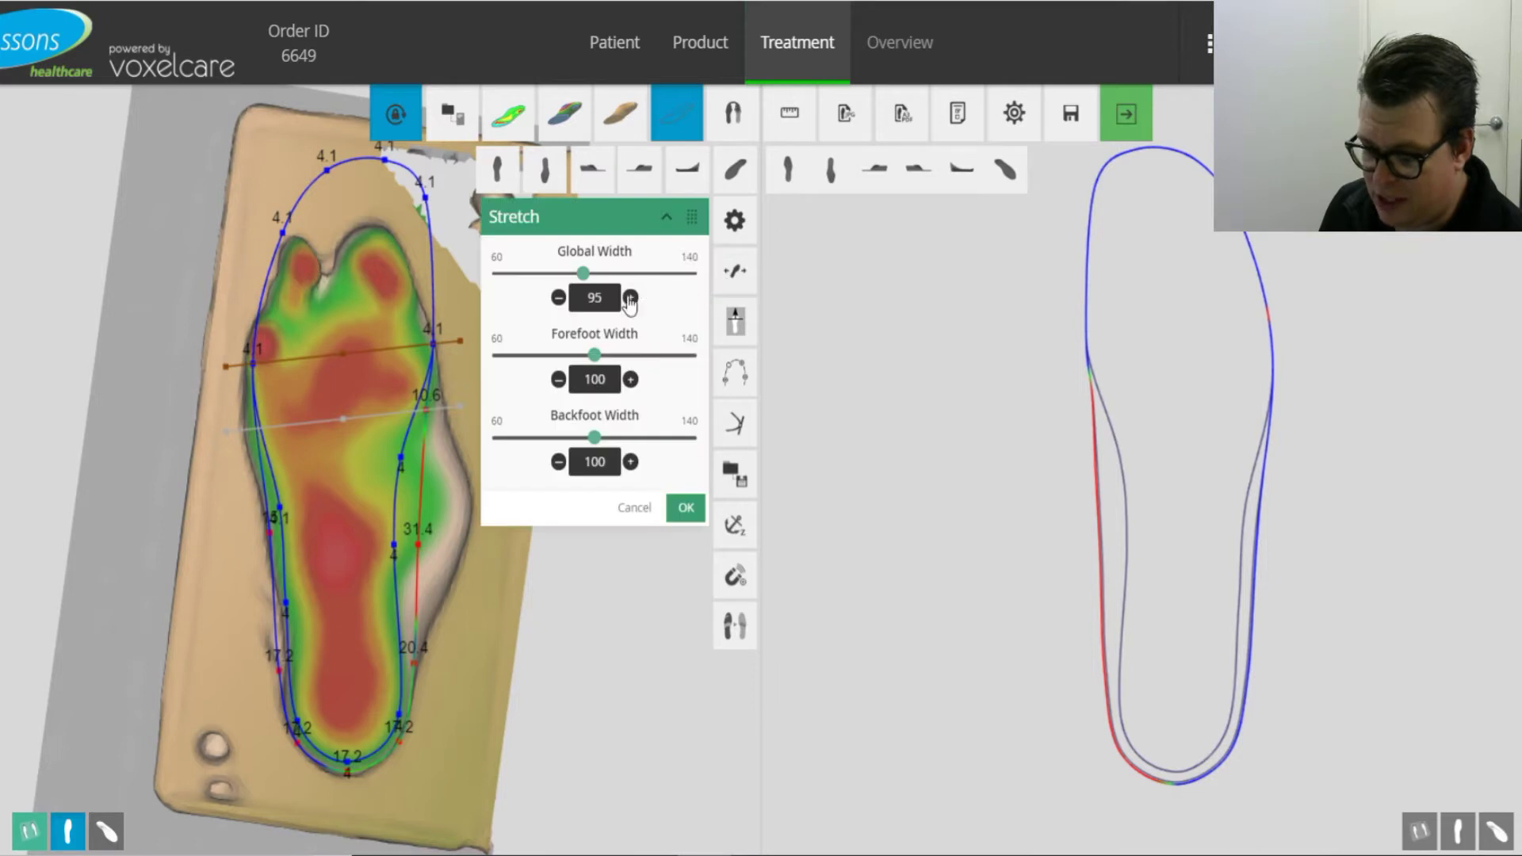
pyautogui.click(595, 358)
pyautogui.moveTo(596, 365); pyautogui.dragTo(606, 365)
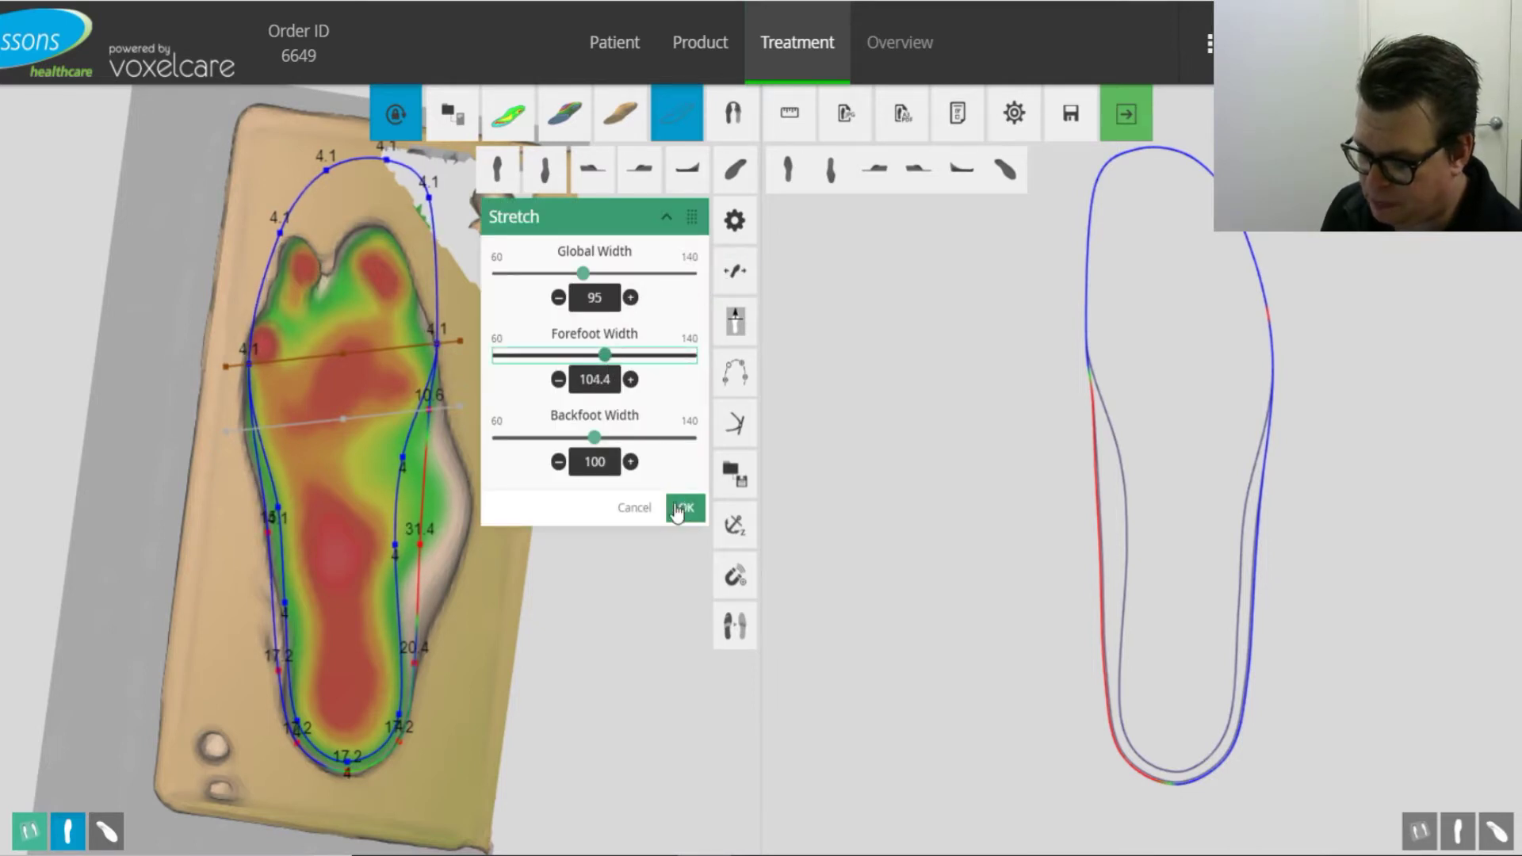
pyautogui.click(680, 508)
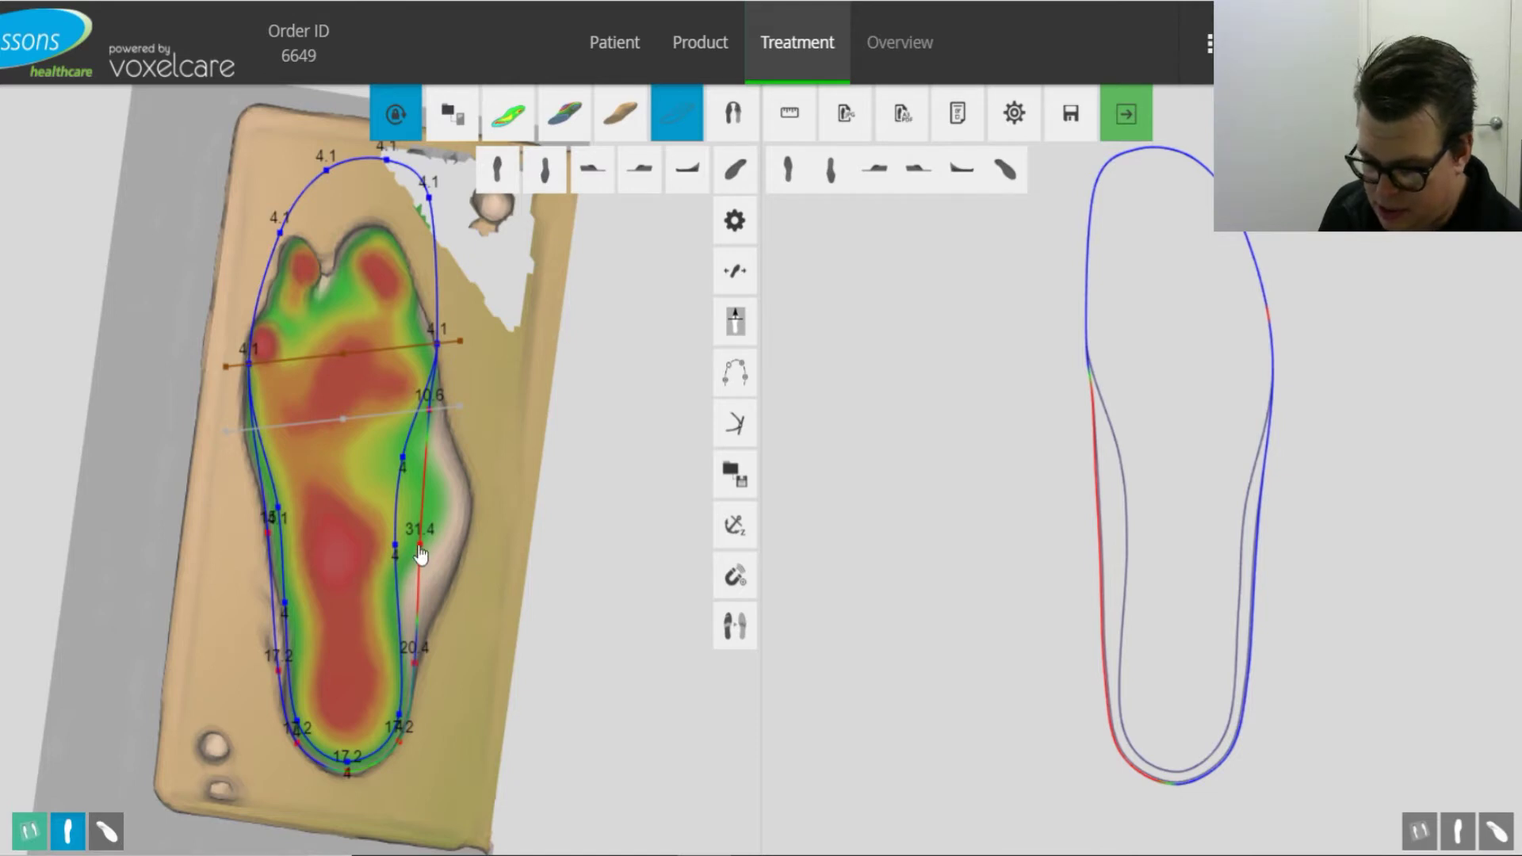
# Switch to a top-down view and push the 31.4 outline point outward
pyautogui.moveTo(420, 553); pyautogui.dragTo(439, 555)
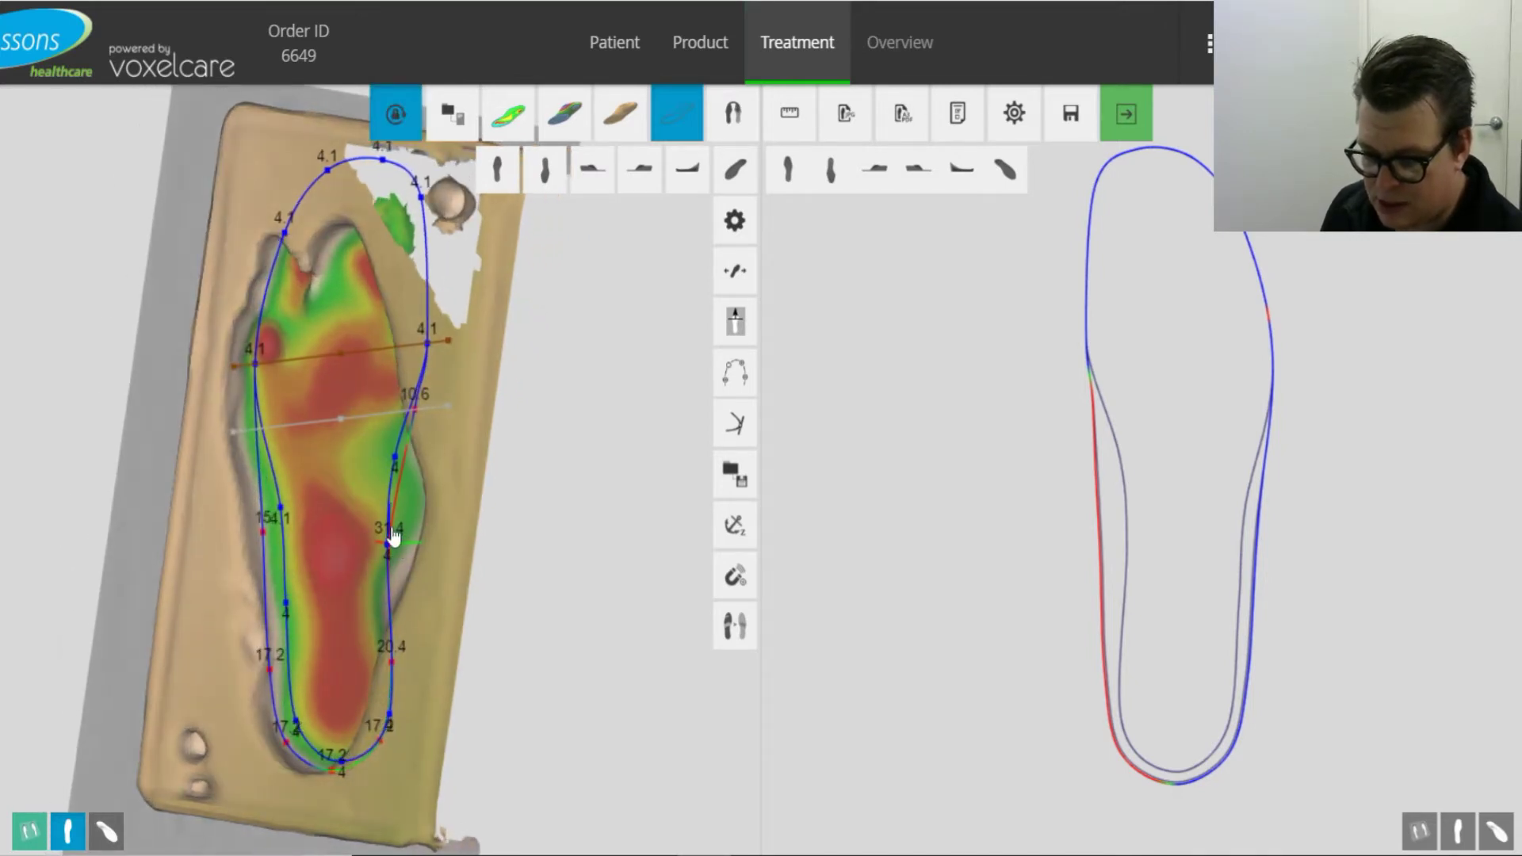
pyautogui.click(497, 176)
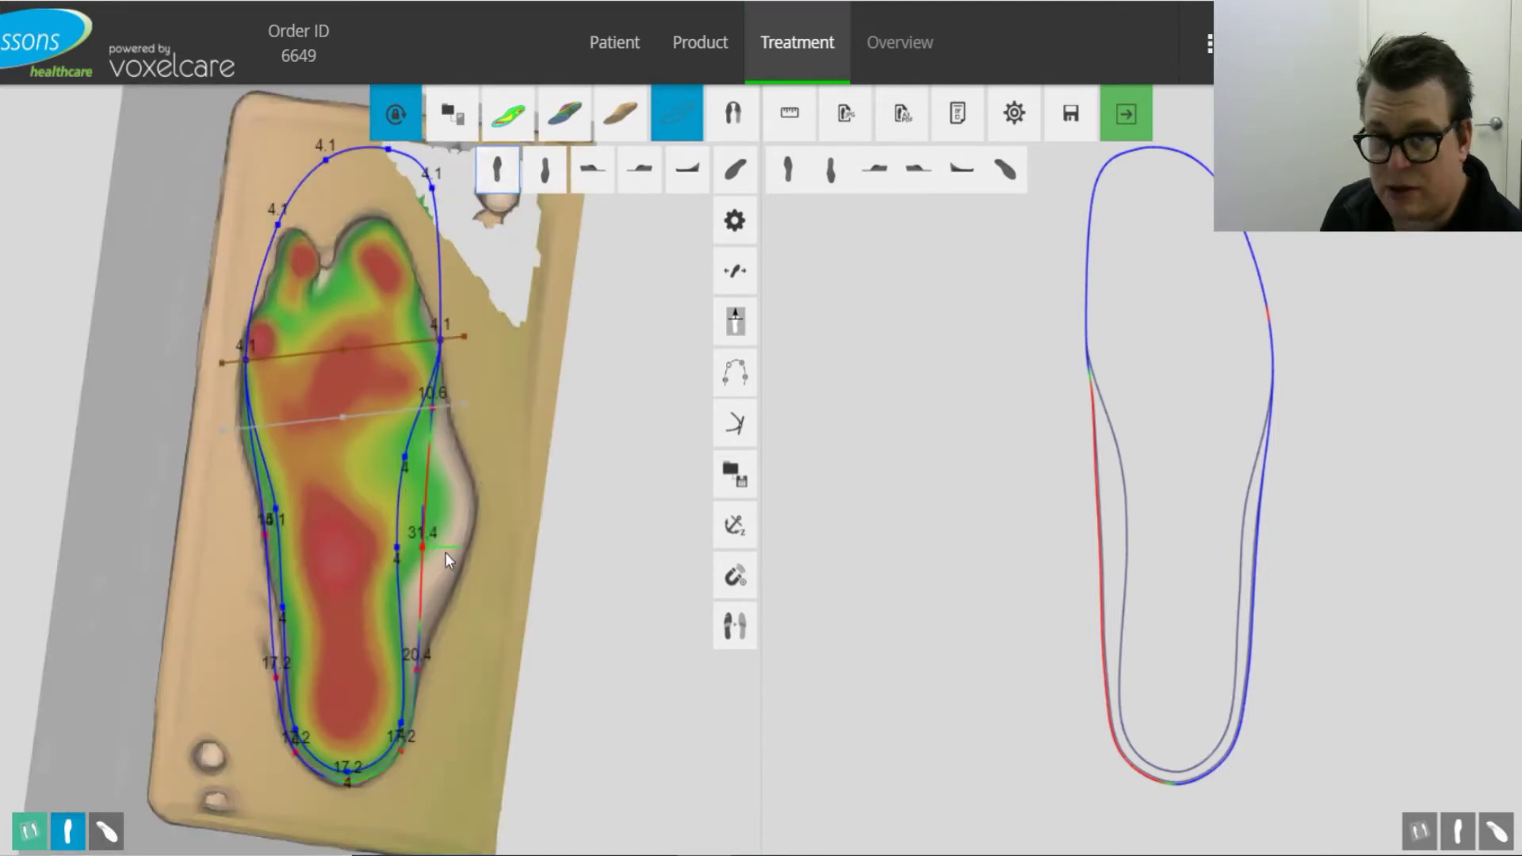
pyautogui.moveTo(446, 558); pyautogui.dragTo(493, 559)
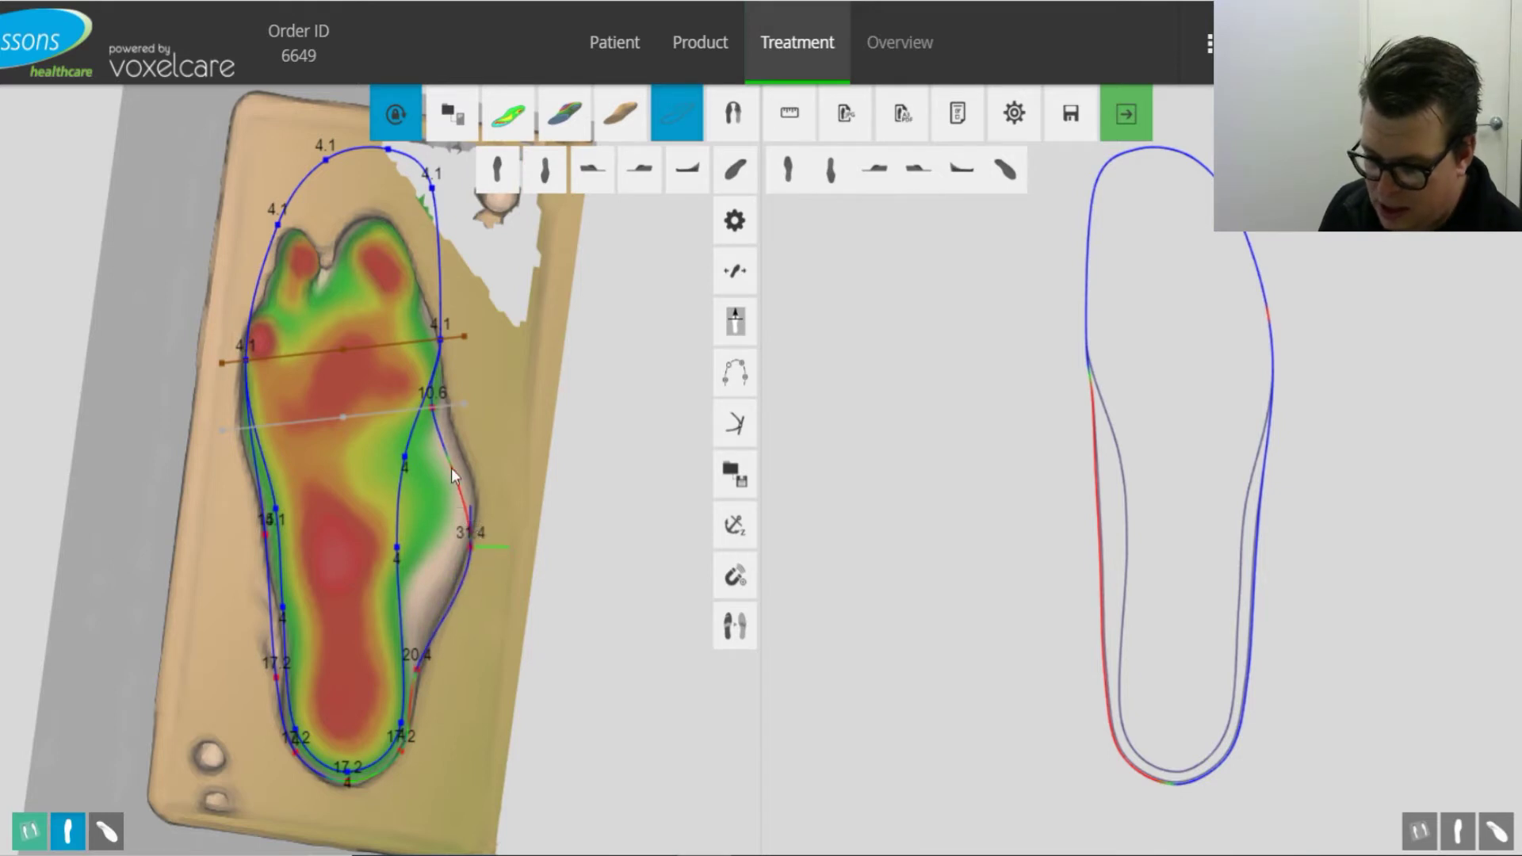
# Move the 10.6 point outward, shift the 31.4 point up the arch, and nudge 20.4 outward
pyautogui.click(432, 411)
pyautogui.moveTo(450, 420)
pyautogui.mouseDown()
pyautogui.moveTo(478, 425)
pyautogui.moveTo(464, 428)
pyautogui.mouseUp()
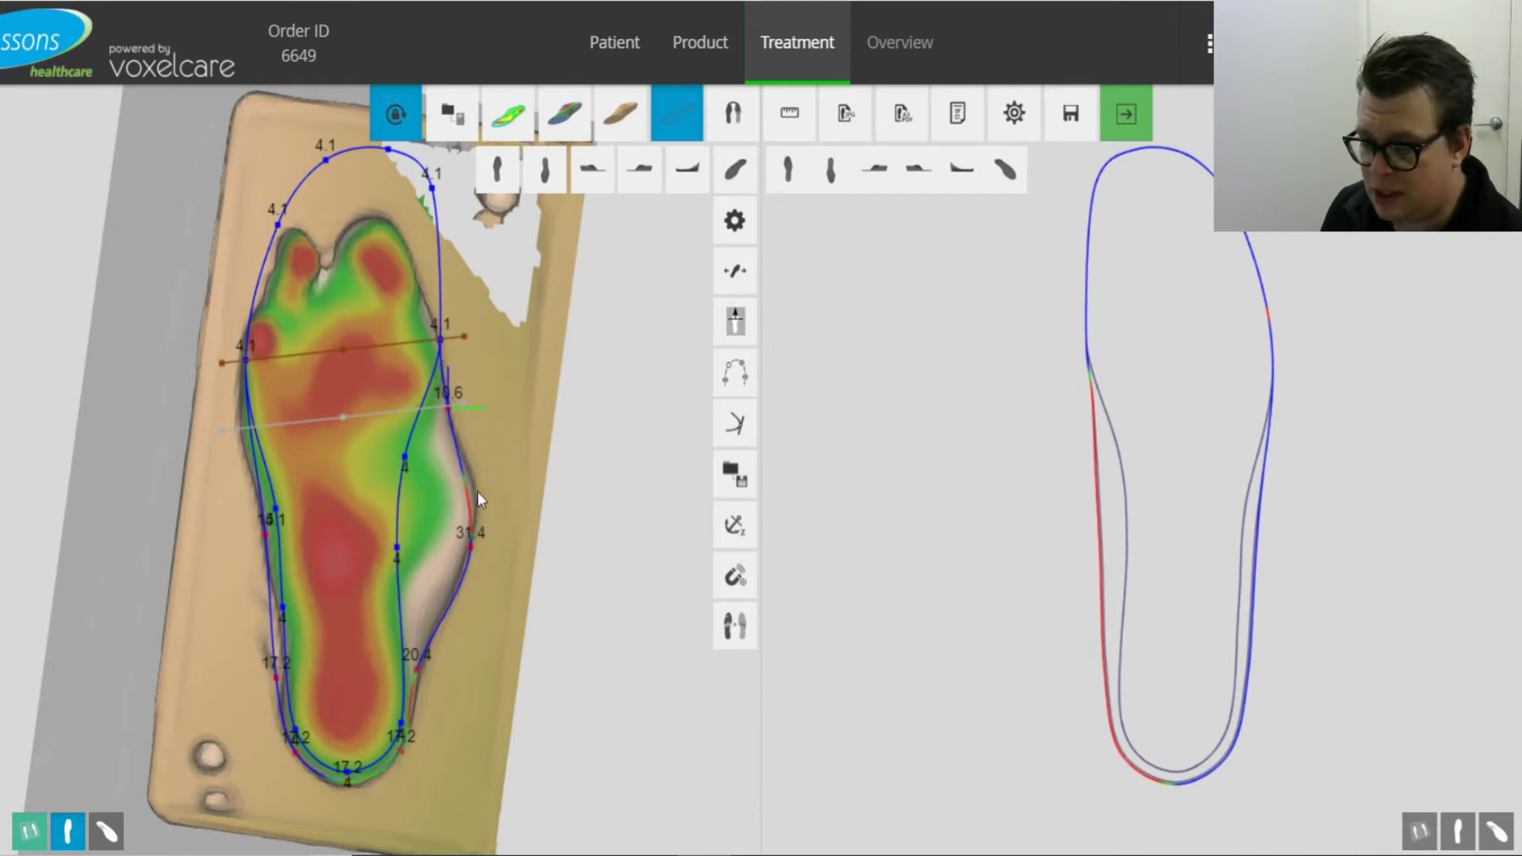
pyautogui.click(471, 547)
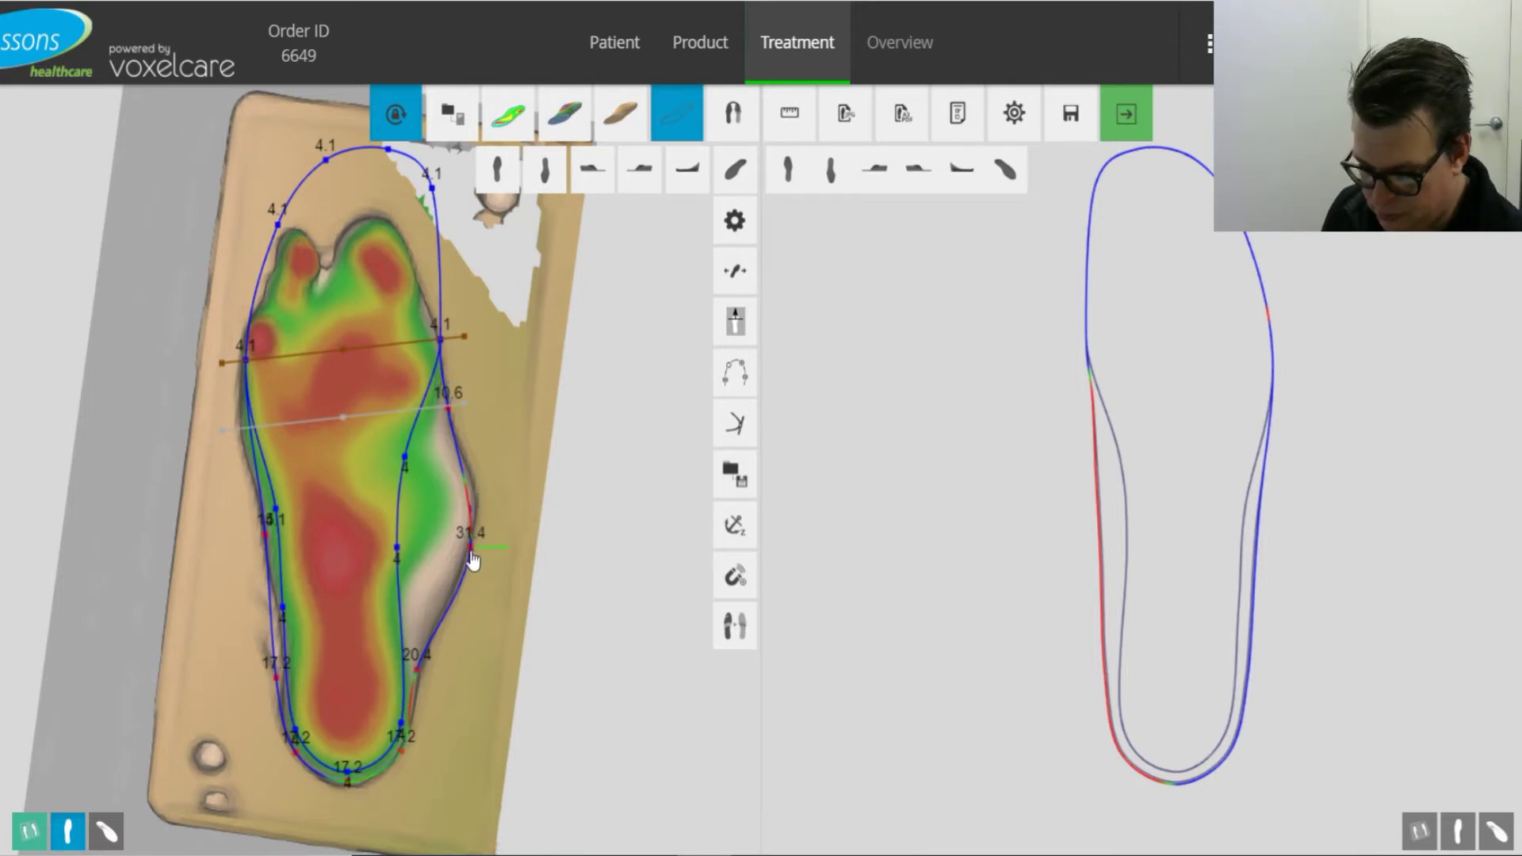
pyautogui.moveTo(472, 560); pyautogui.dragTo(476, 534)
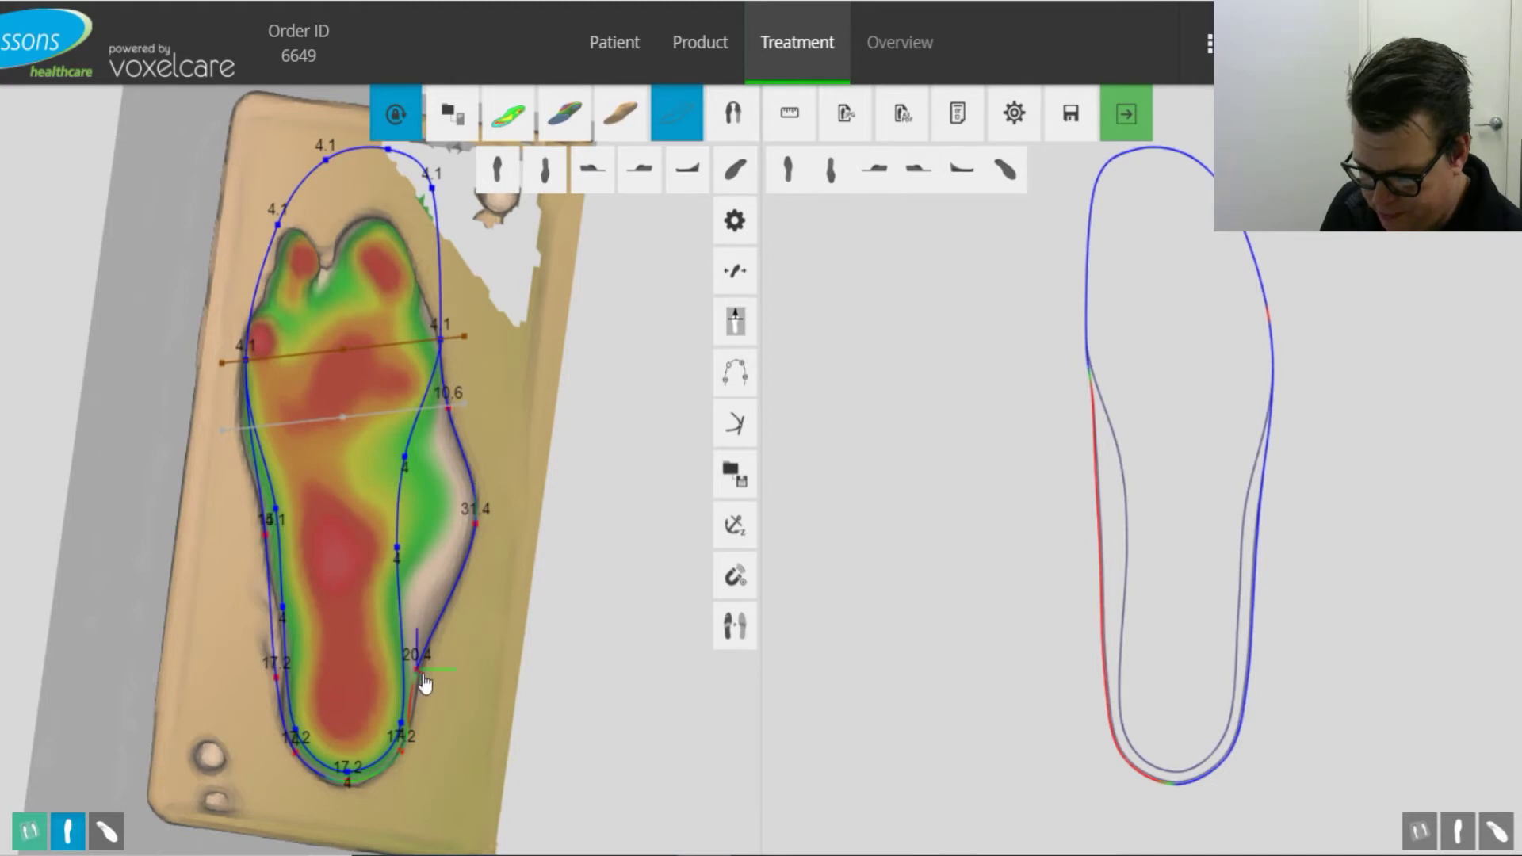
pyautogui.moveTo(434, 680); pyautogui.dragTo(441, 680)
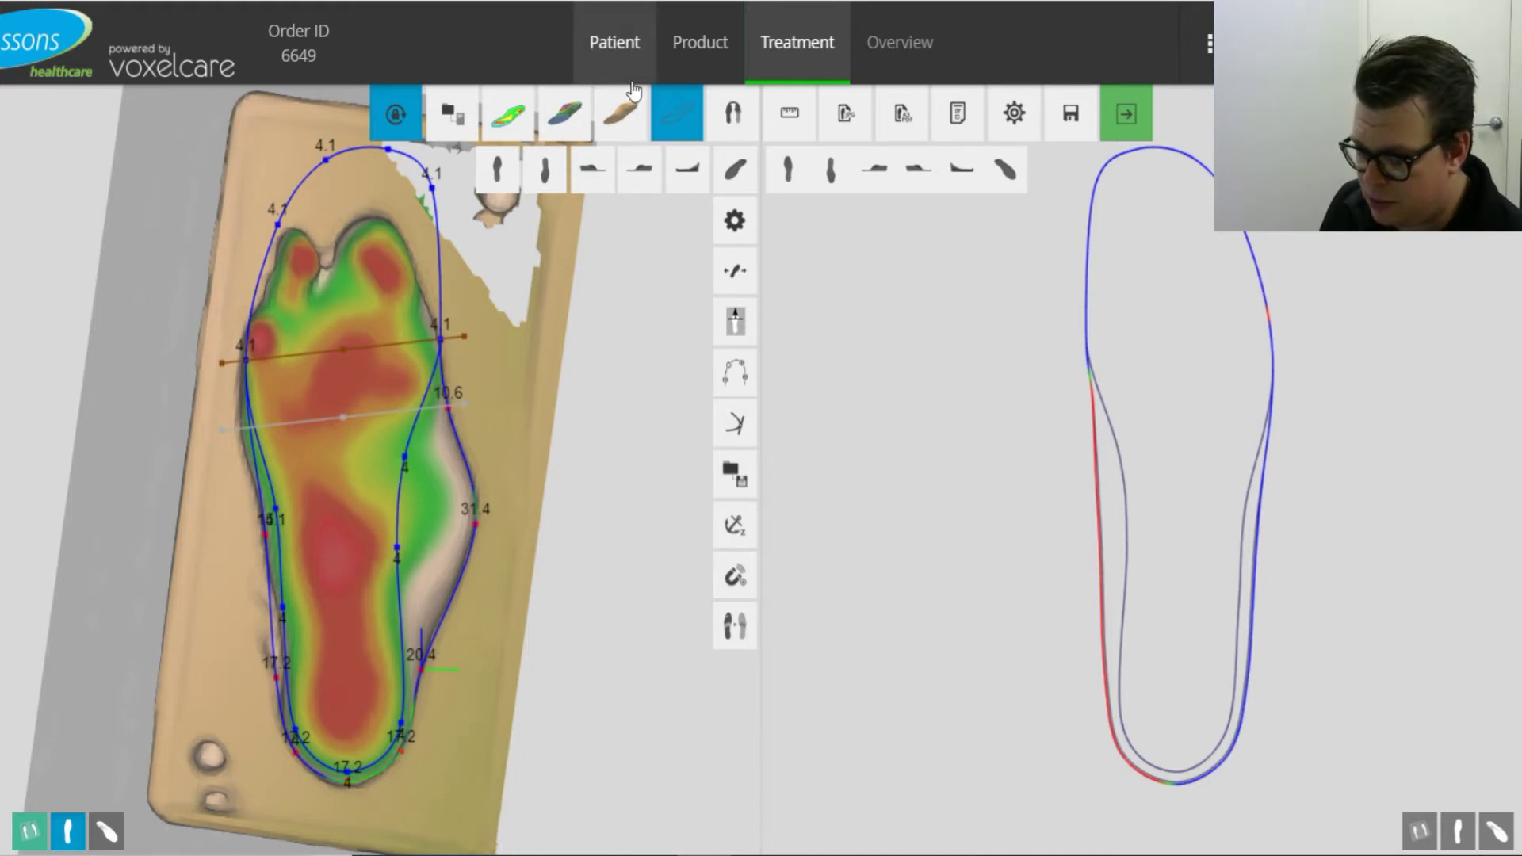
# Display the generated insole, inspect it edge-on in 3D, then return to top view
pyautogui.click(620, 114)
pyautogui.click(632, 186)
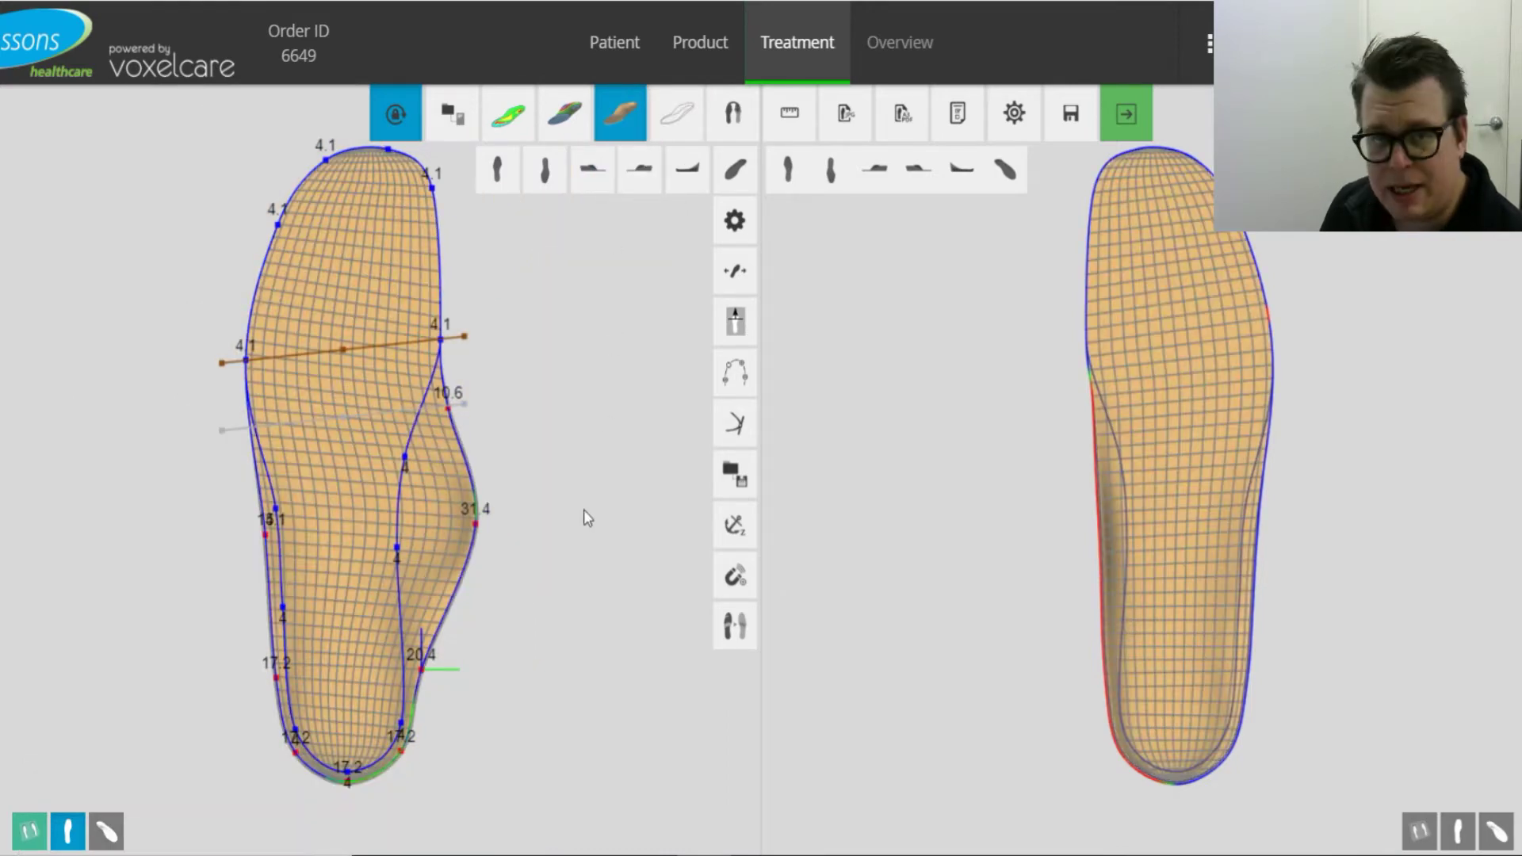
pyautogui.click(735, 168)
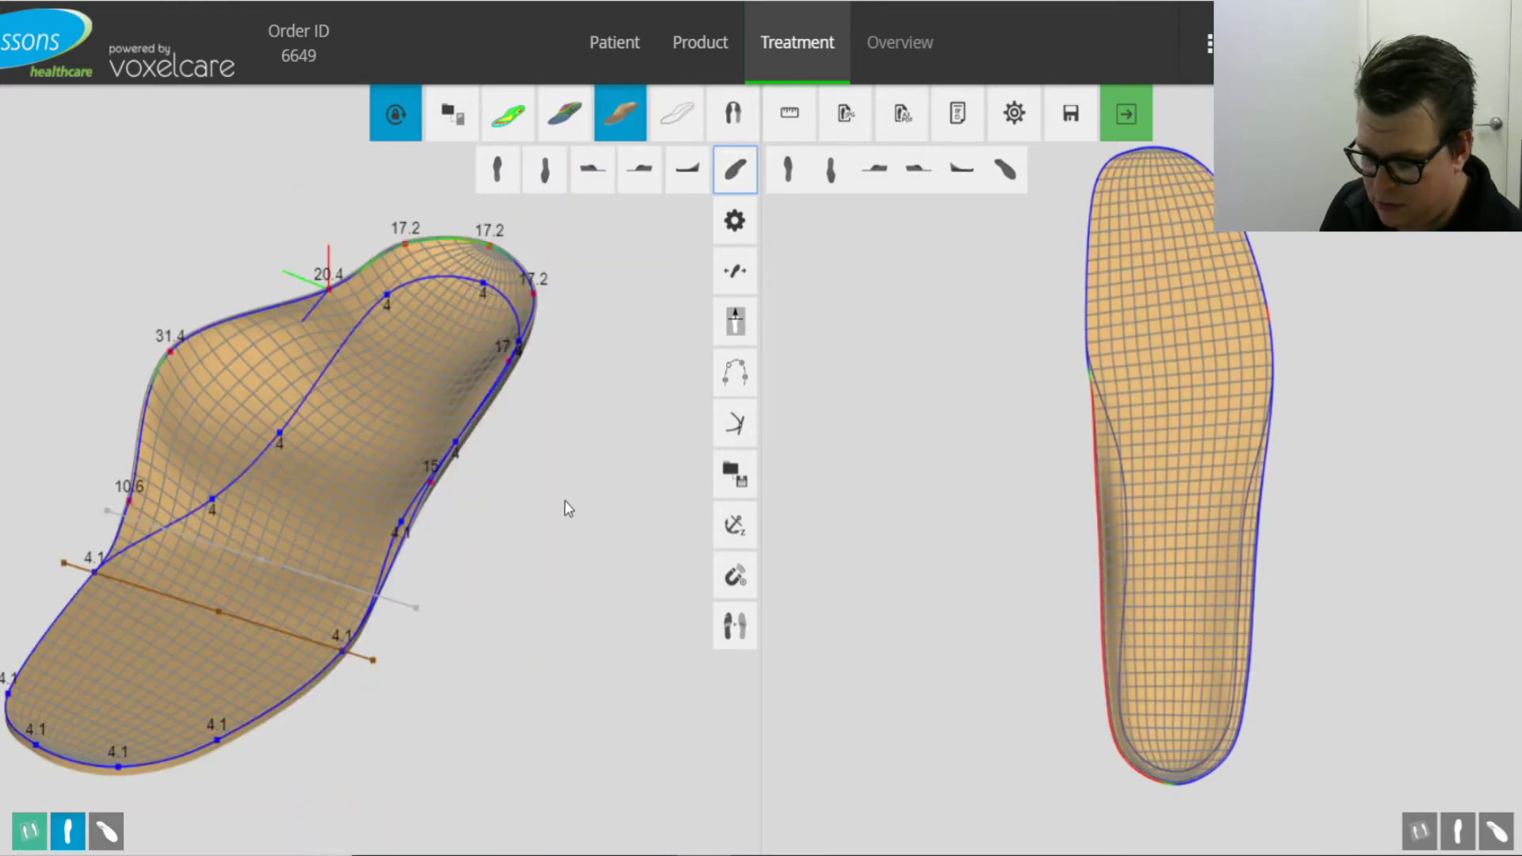
pyautogui.moveTo(523, 561)
pyautogui.mouseDown()
pyautogui.moveTo(550, 550)
pyautogui.moveTo(541, 536)
pyautogui.mouseUp()
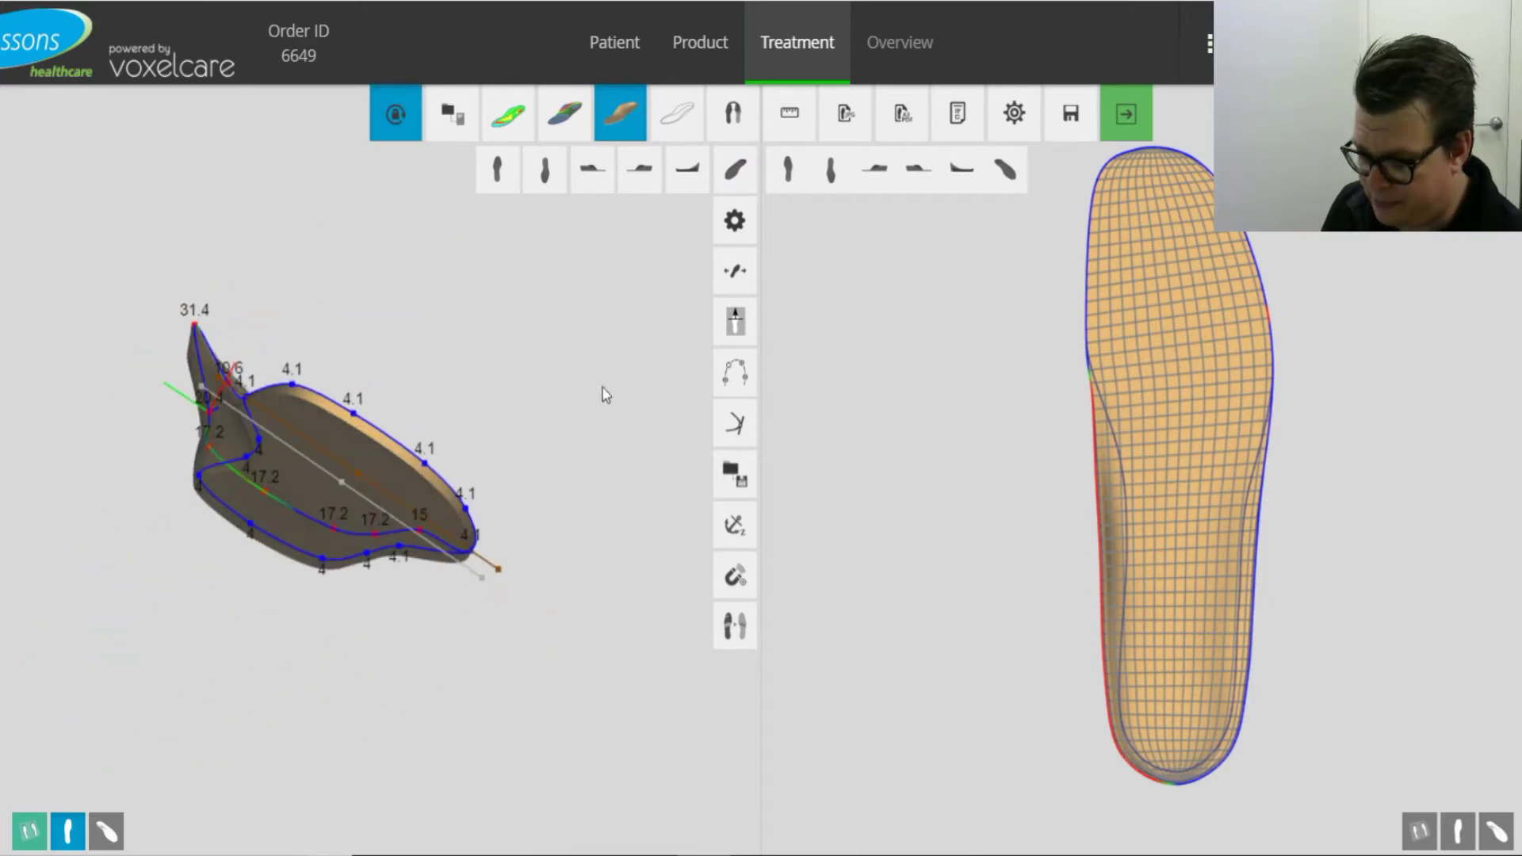
pyautogui.click(498, 169)
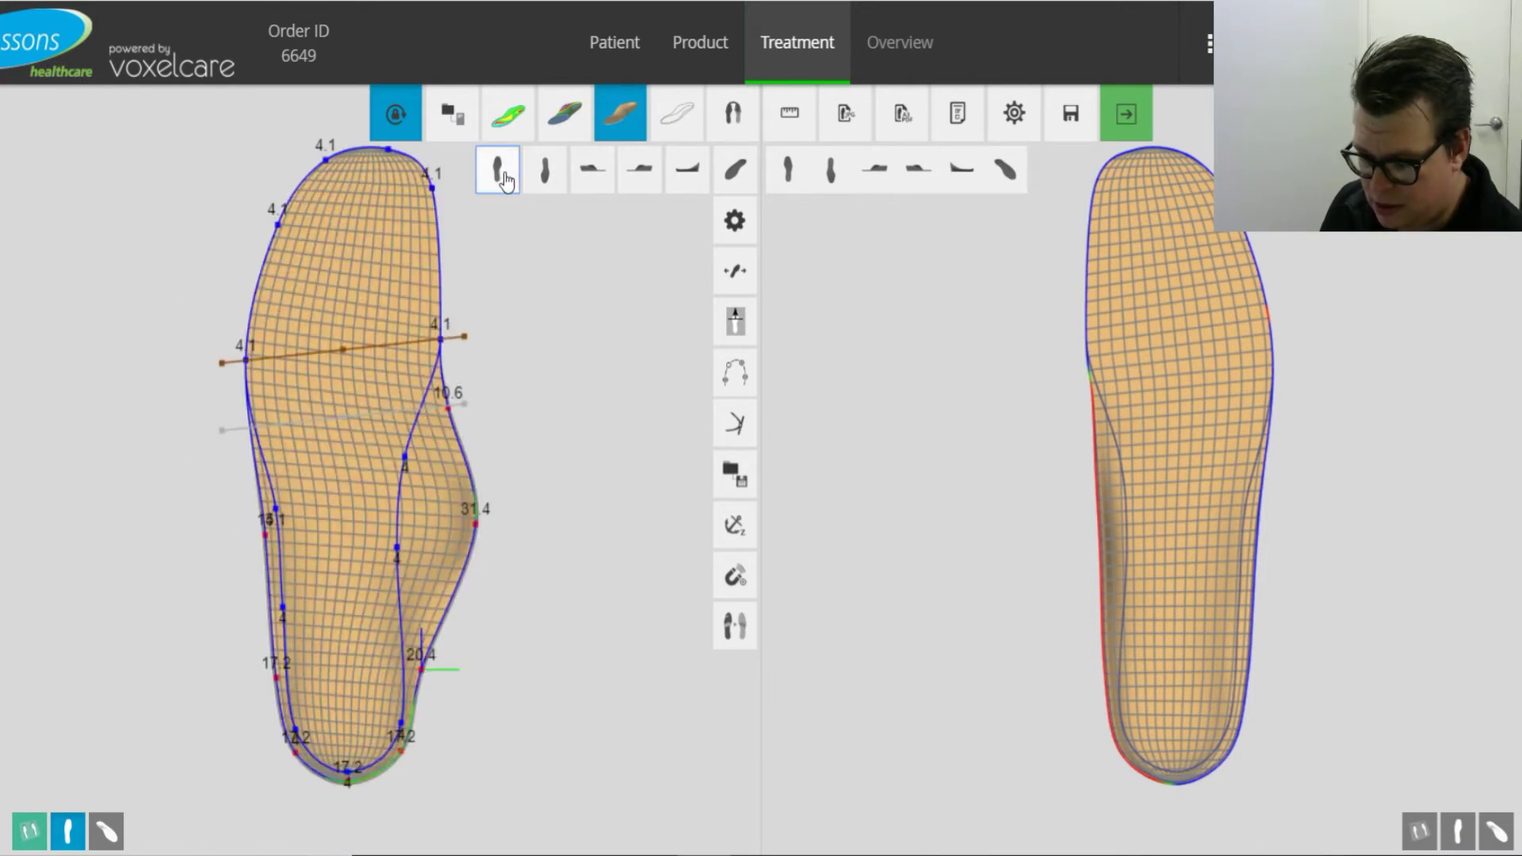
# Drag the inner arch control points outward, then check the underside in 3D
pyautogui.click(406, 460)
pyautogui.moveTo(419, 469); pyautogui.dragTo(451, 474)
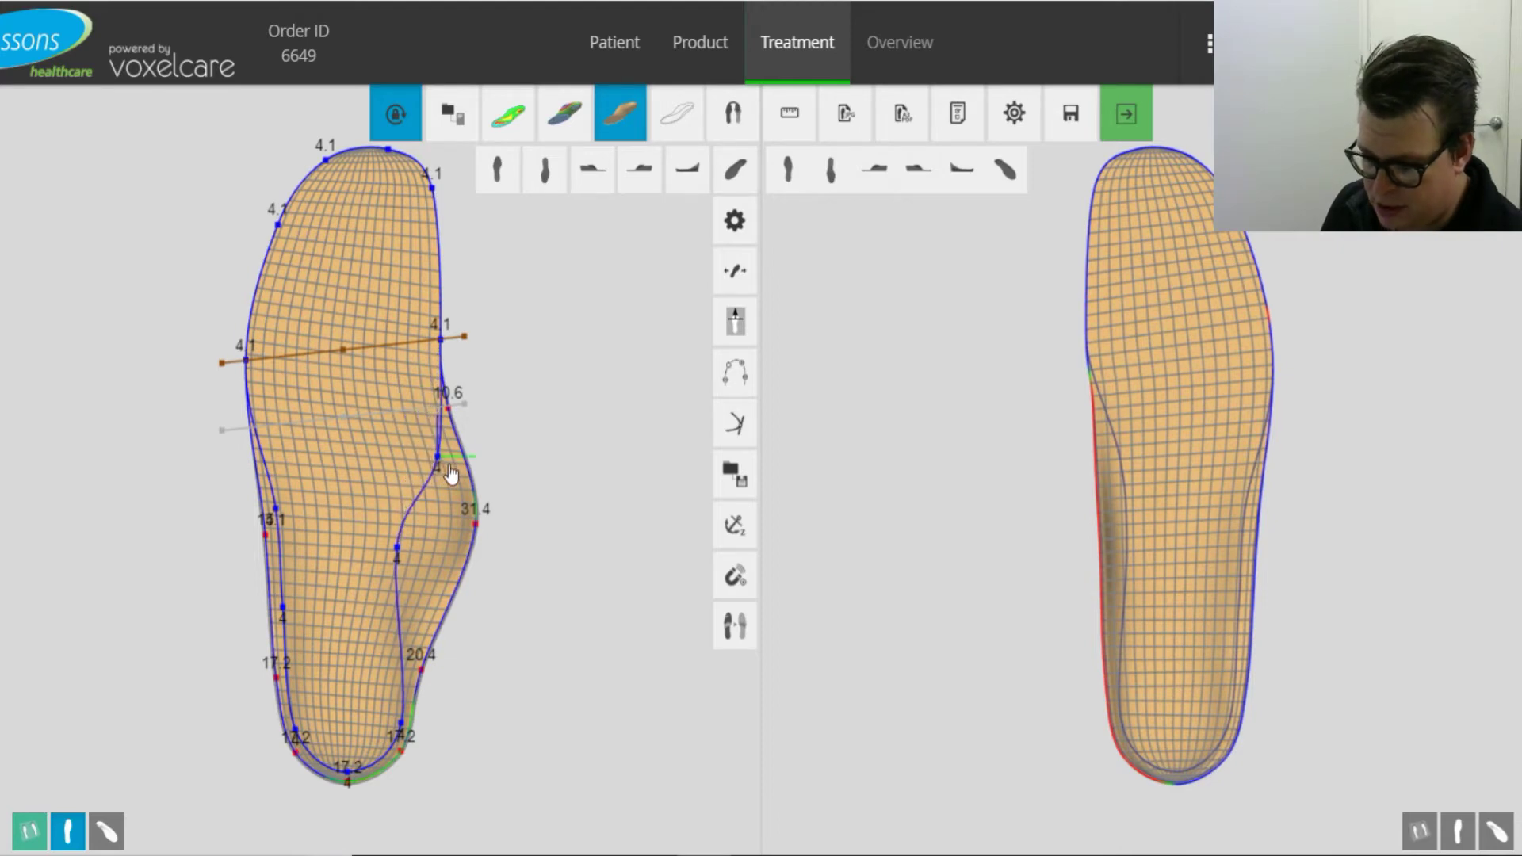
pyautogui.click(397, 548)
pyautogui.moveTo(414, 550); pyautogui.dragTo(453, 557)
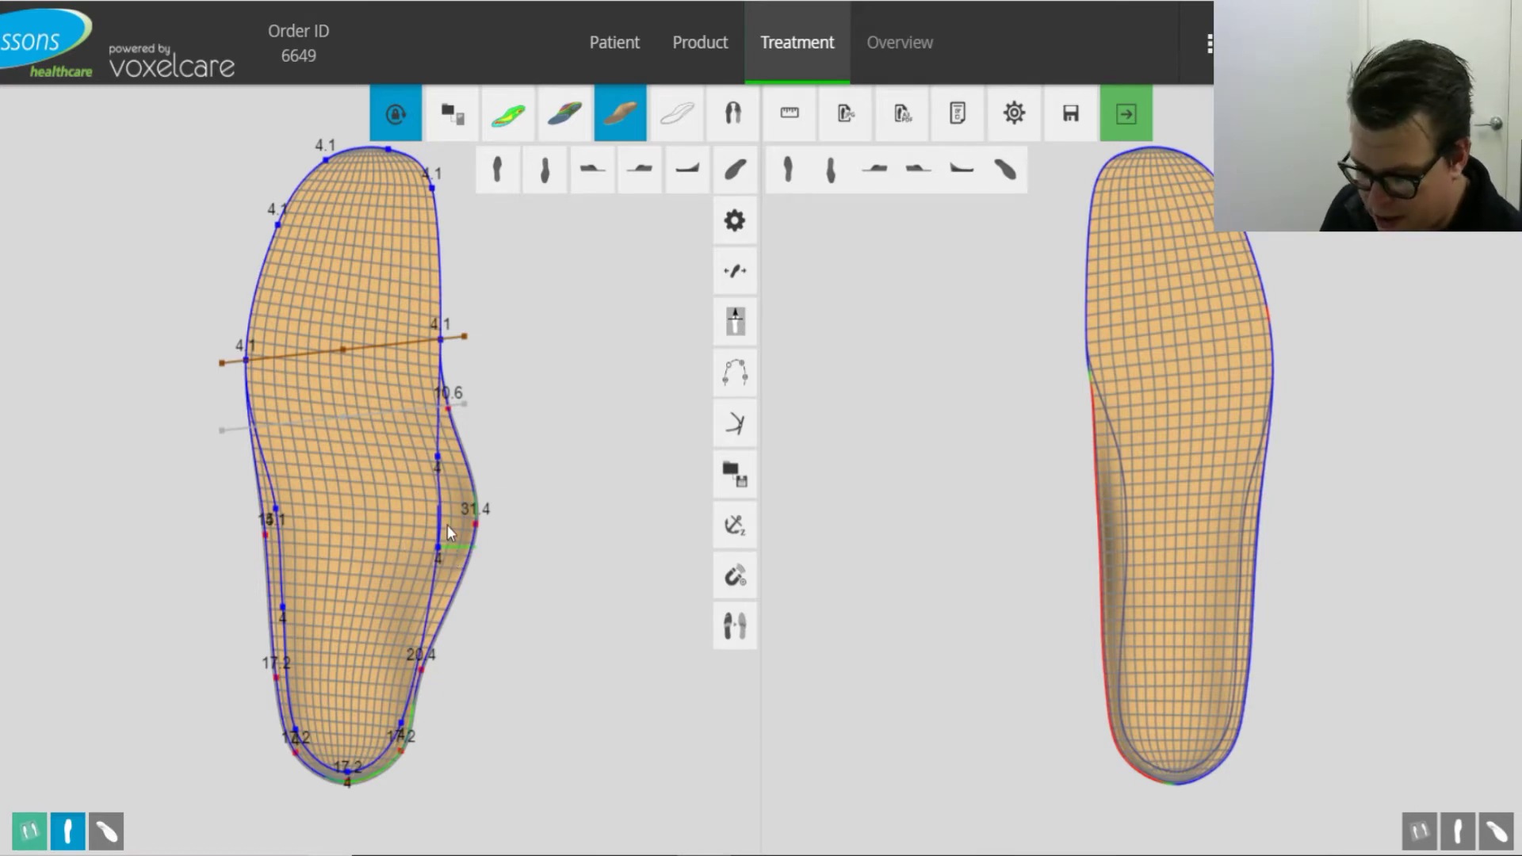
pyautogui.moveTo(463, 558); pyautogui.dragTo(470, 557)
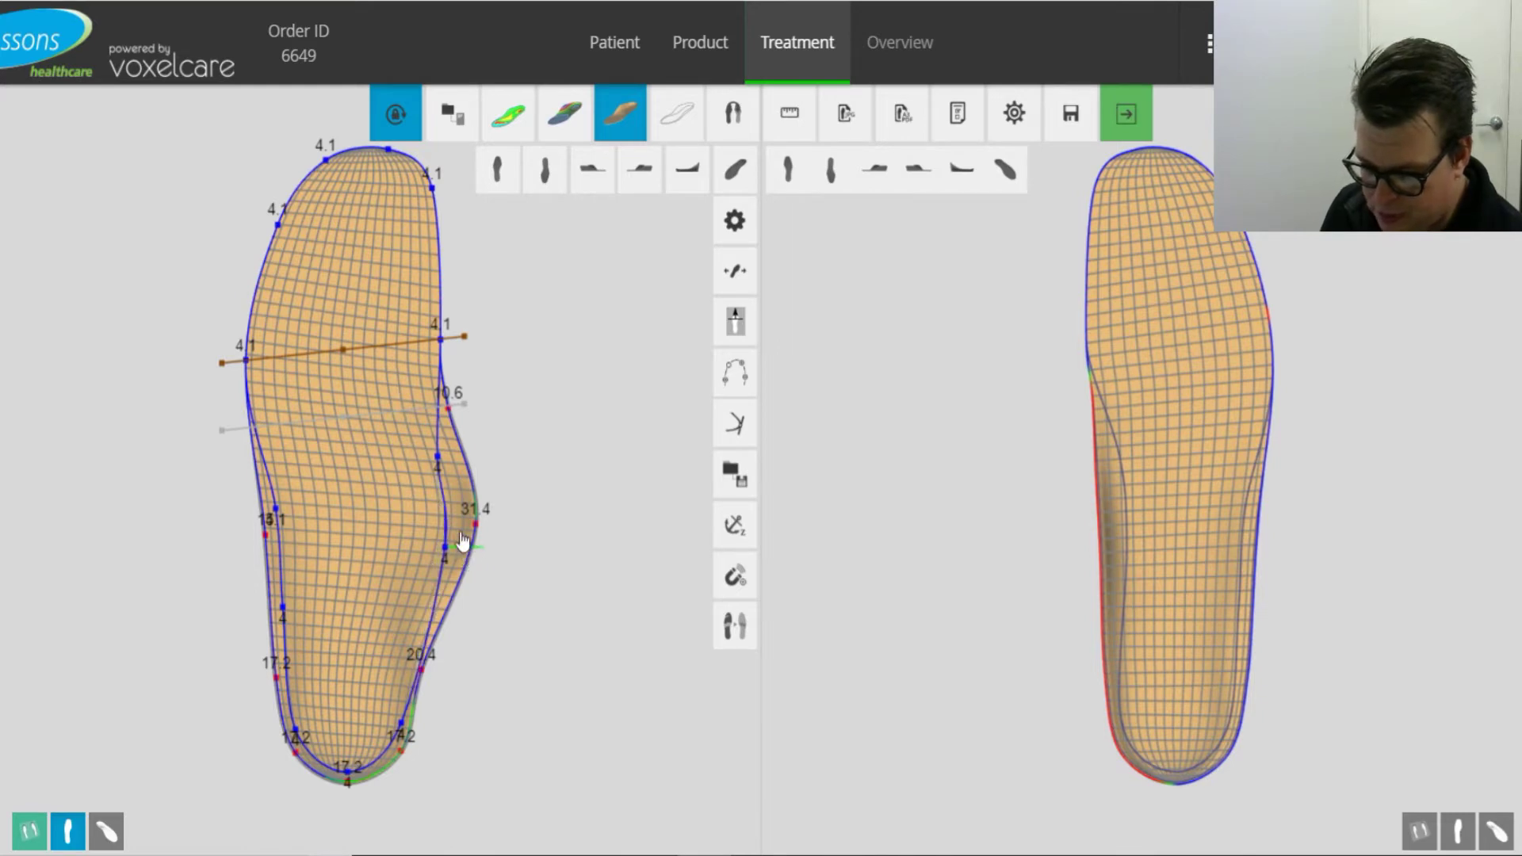
pyautogui.click(440, 461)
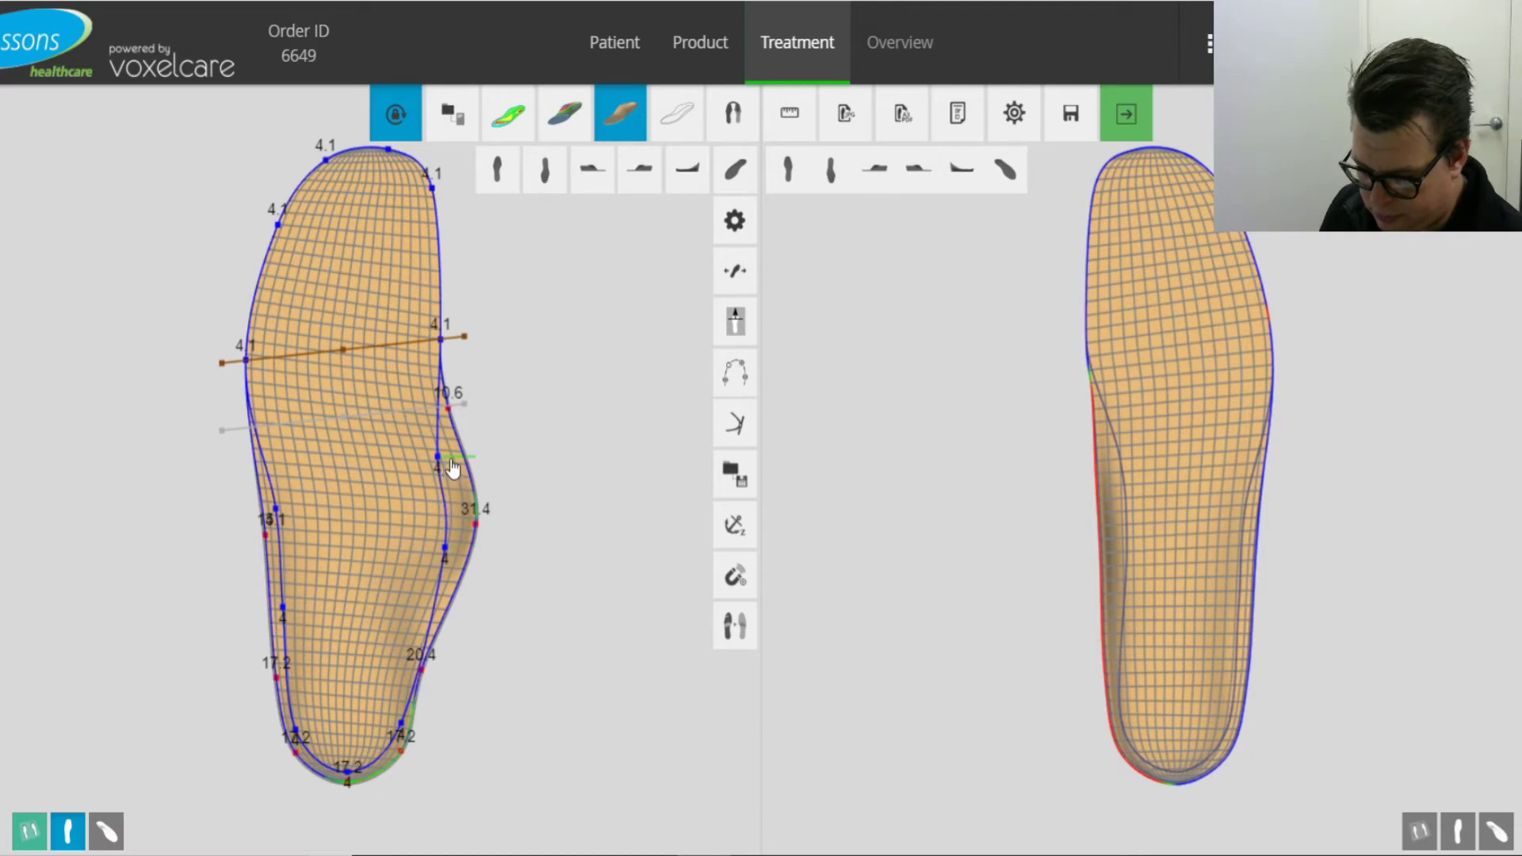
pyautogui.moveTo(452, 468); pyautogui.dragTo(463, 468)
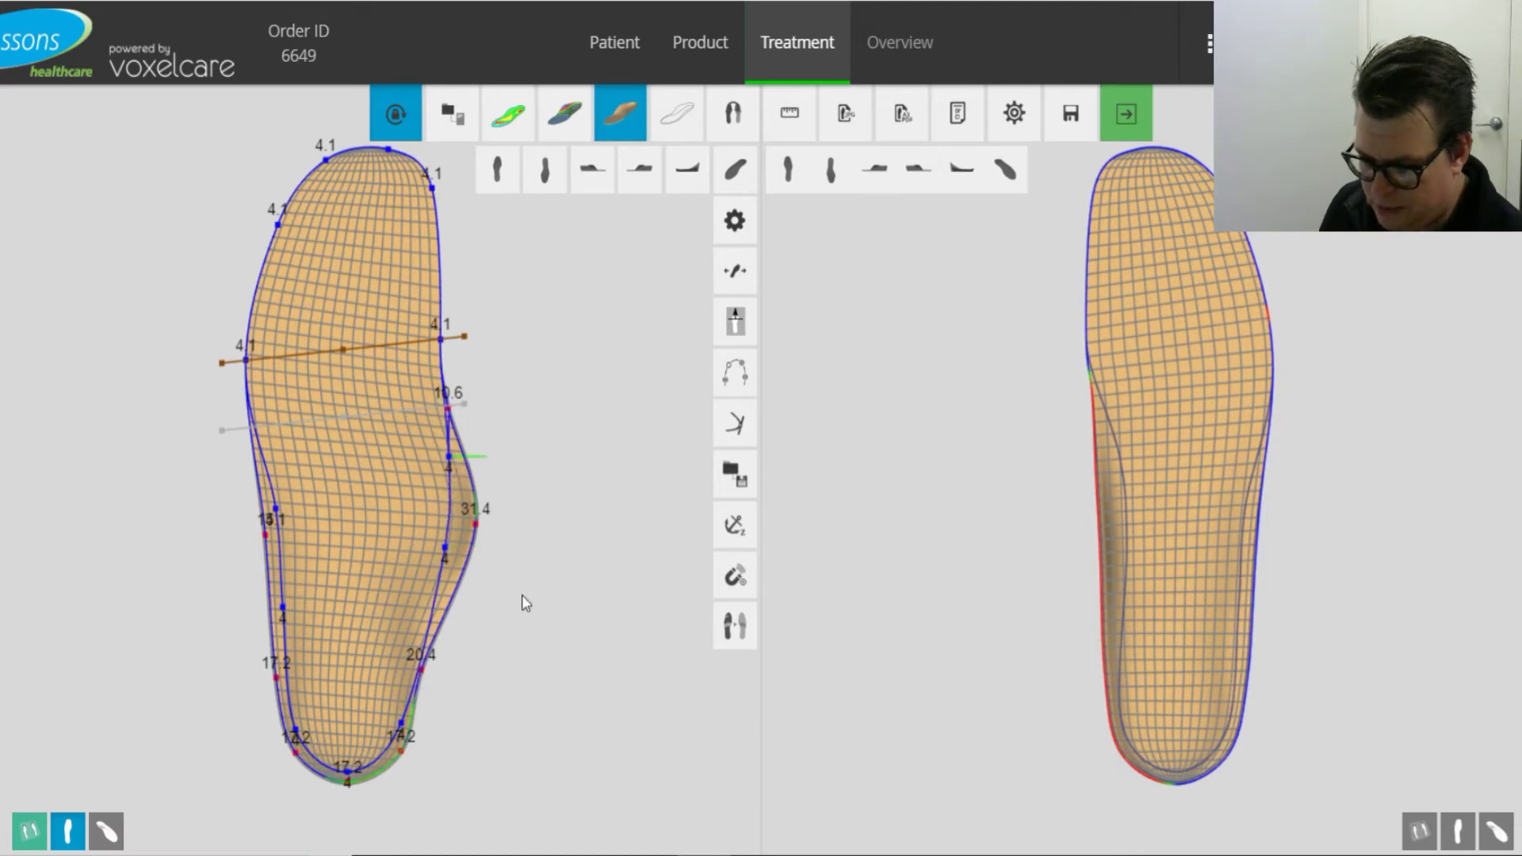
pyautogui.click(735, 169)
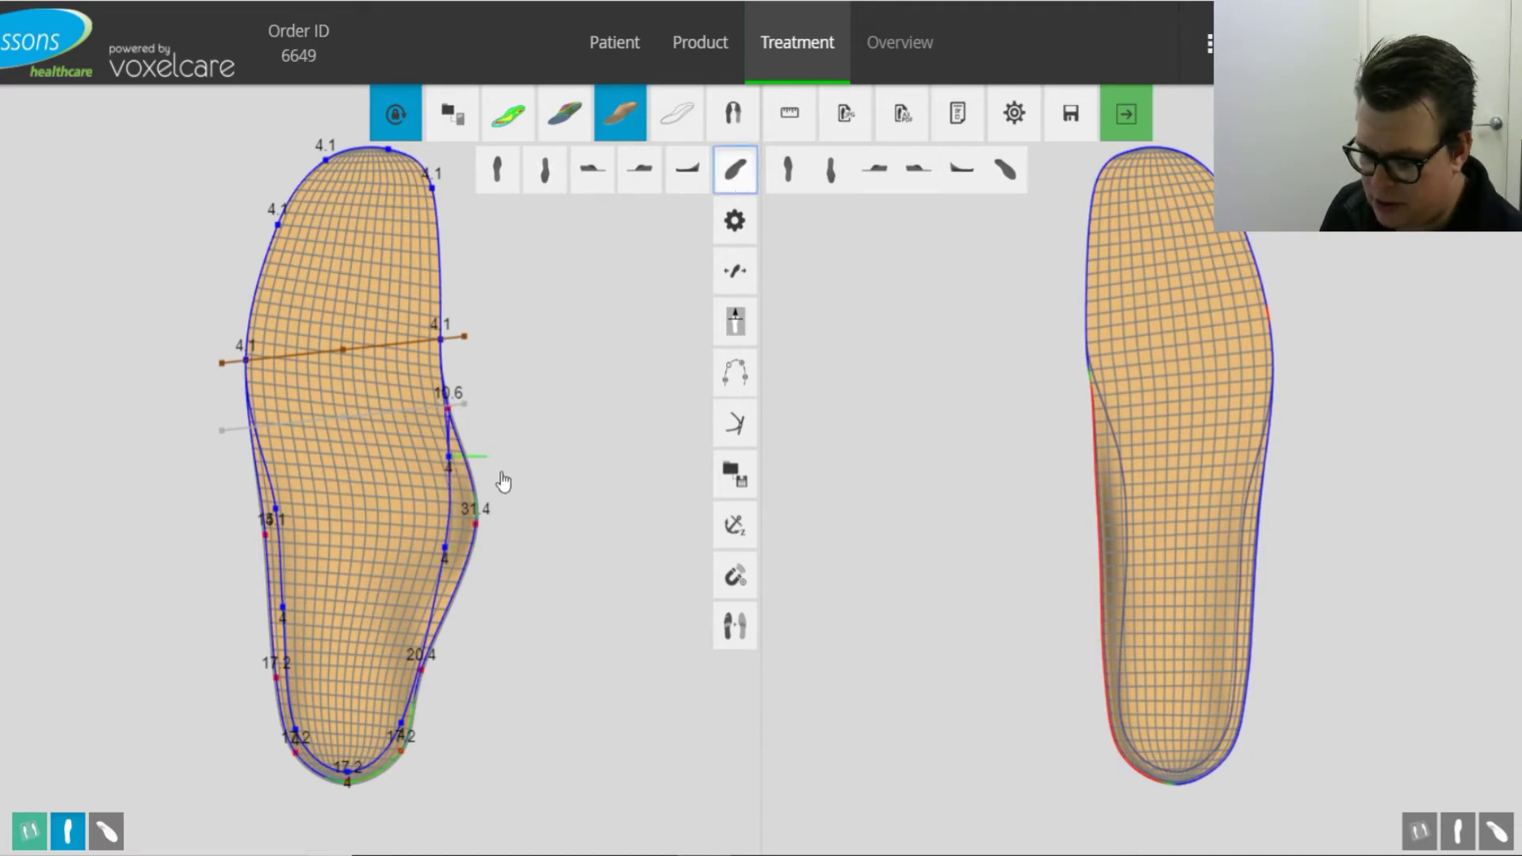
pyautogui.moveTo(474, 615); pyautogui.dragTo(509, 585)
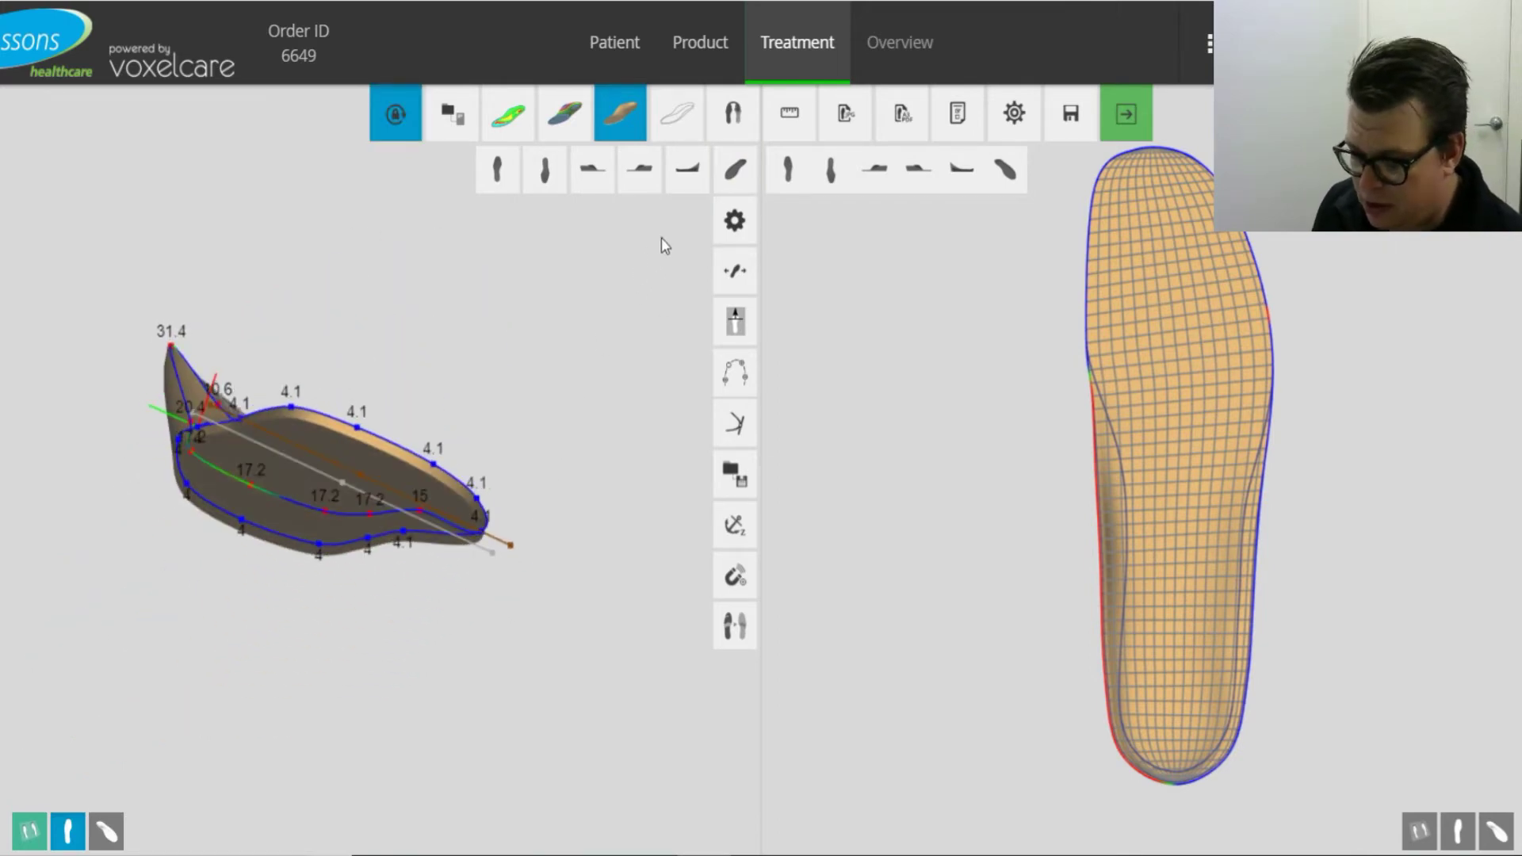
# Return to the top-down foot scan view and bring up the first metatarsal offload choices
pyautogui.click(684, 134)
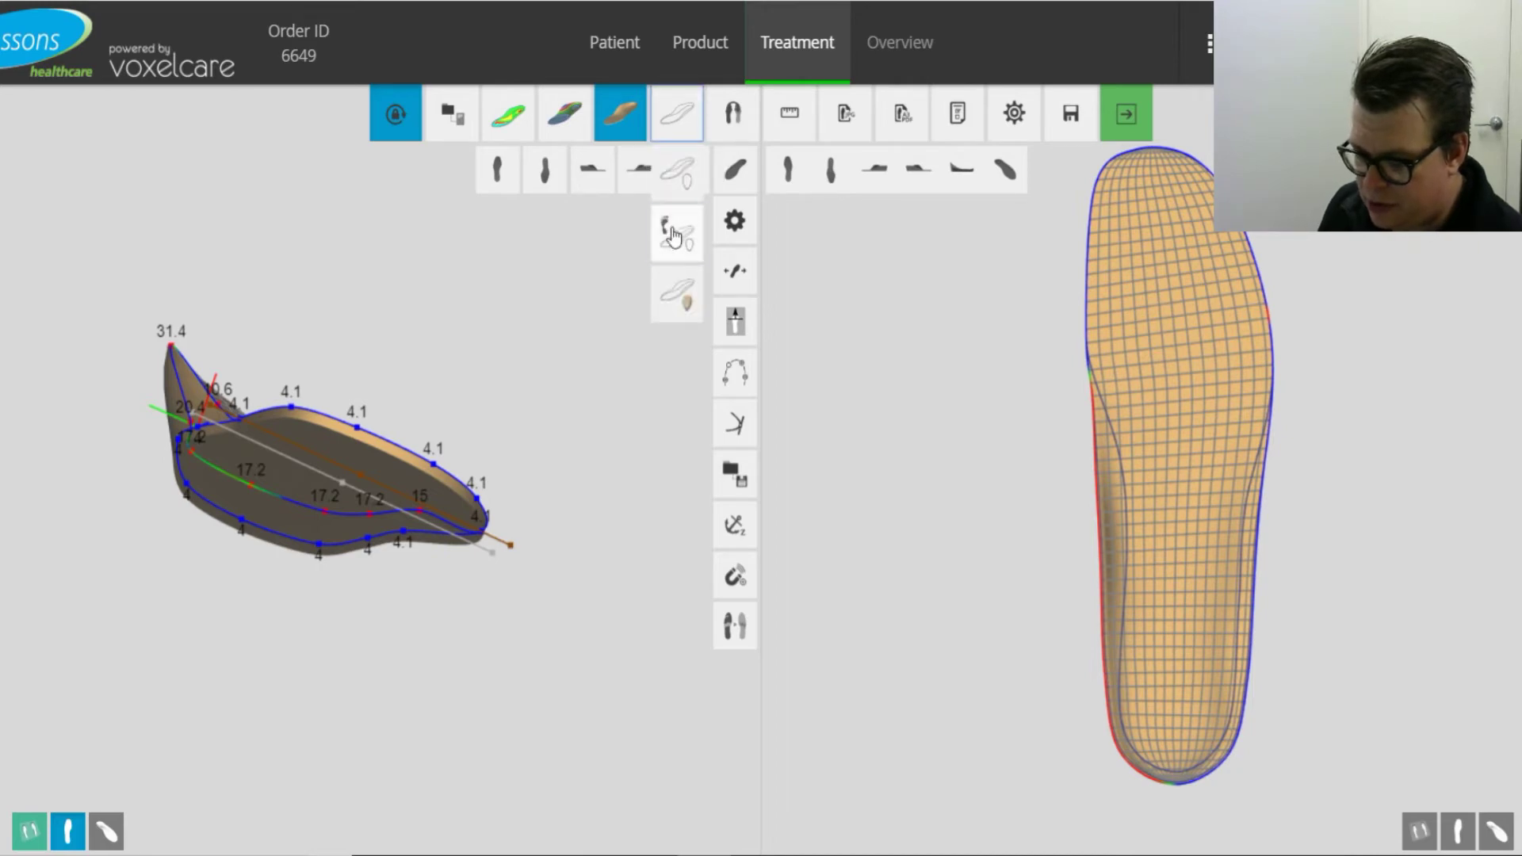
pyautogui.click(493, 185)
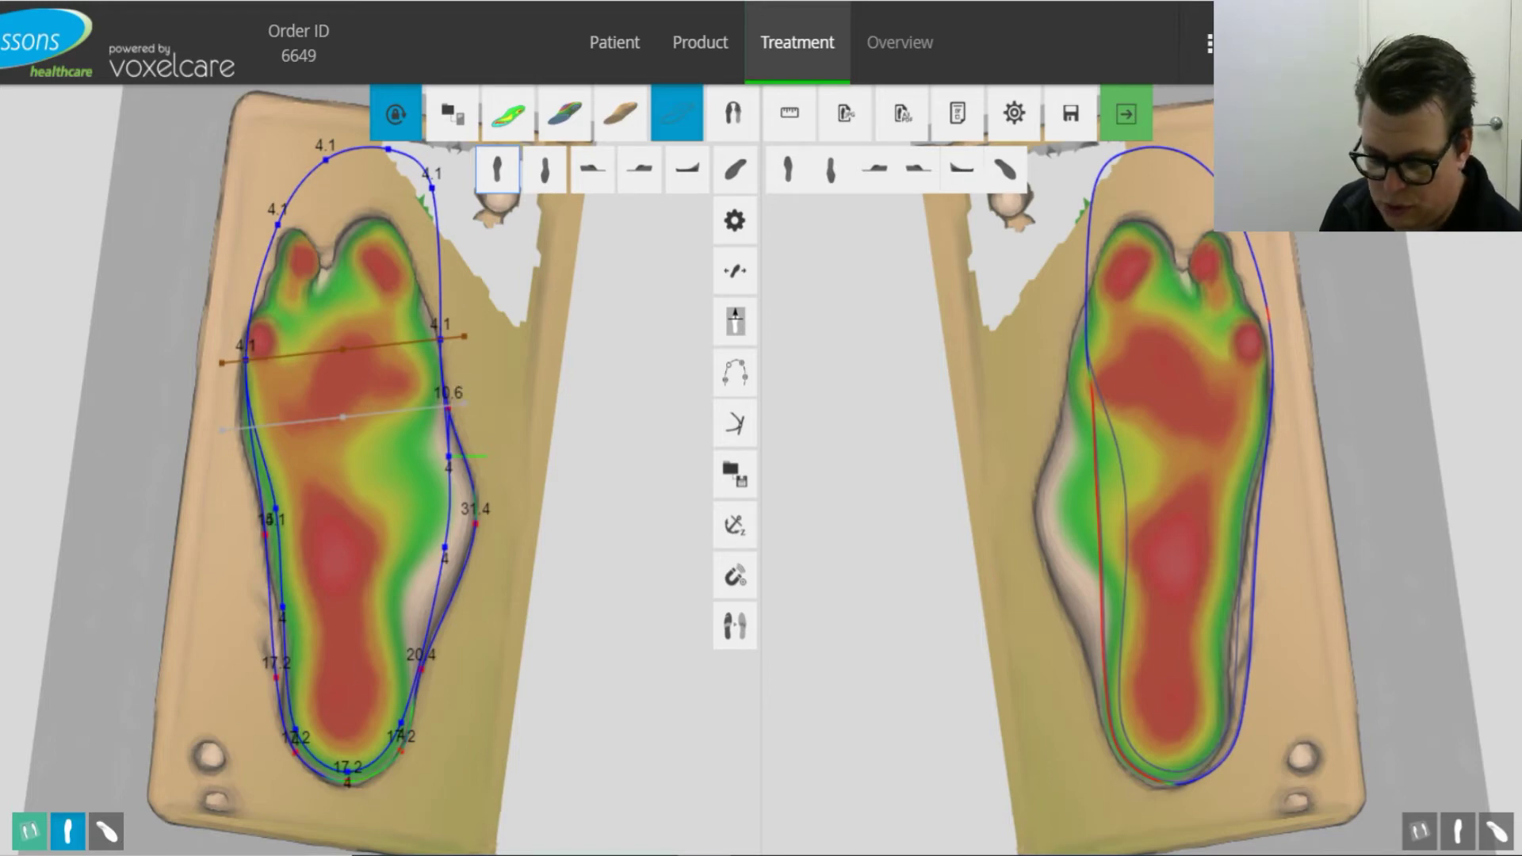
pyautogui.moveTo(16, 713)
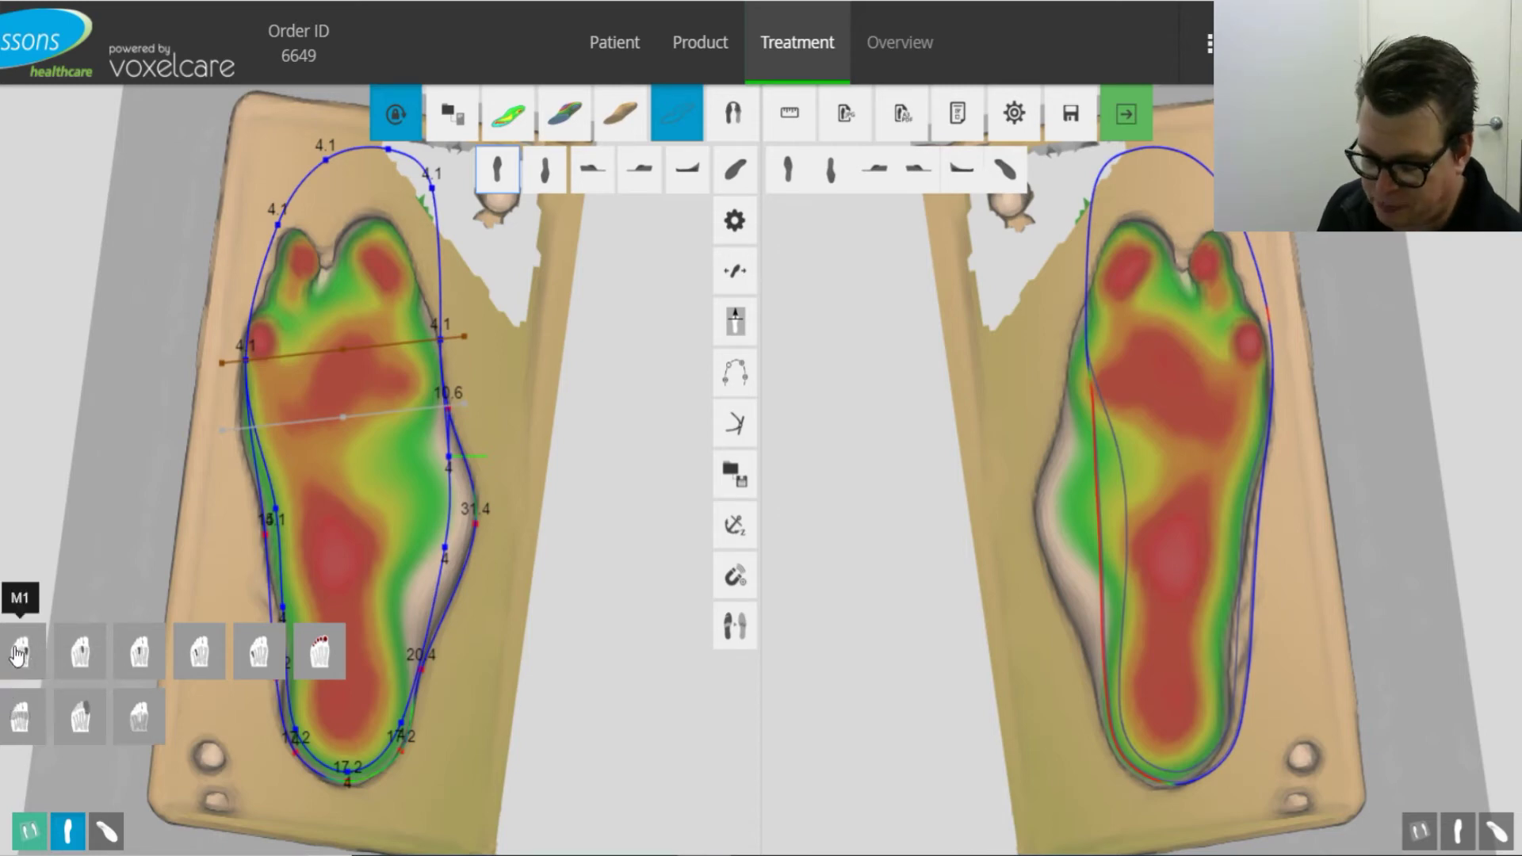
pyautogui.click(15, 657)
# Add an M1 offload pad on the forefoot and widen its upper-right corner outward
pyautogui.click(842, 198)
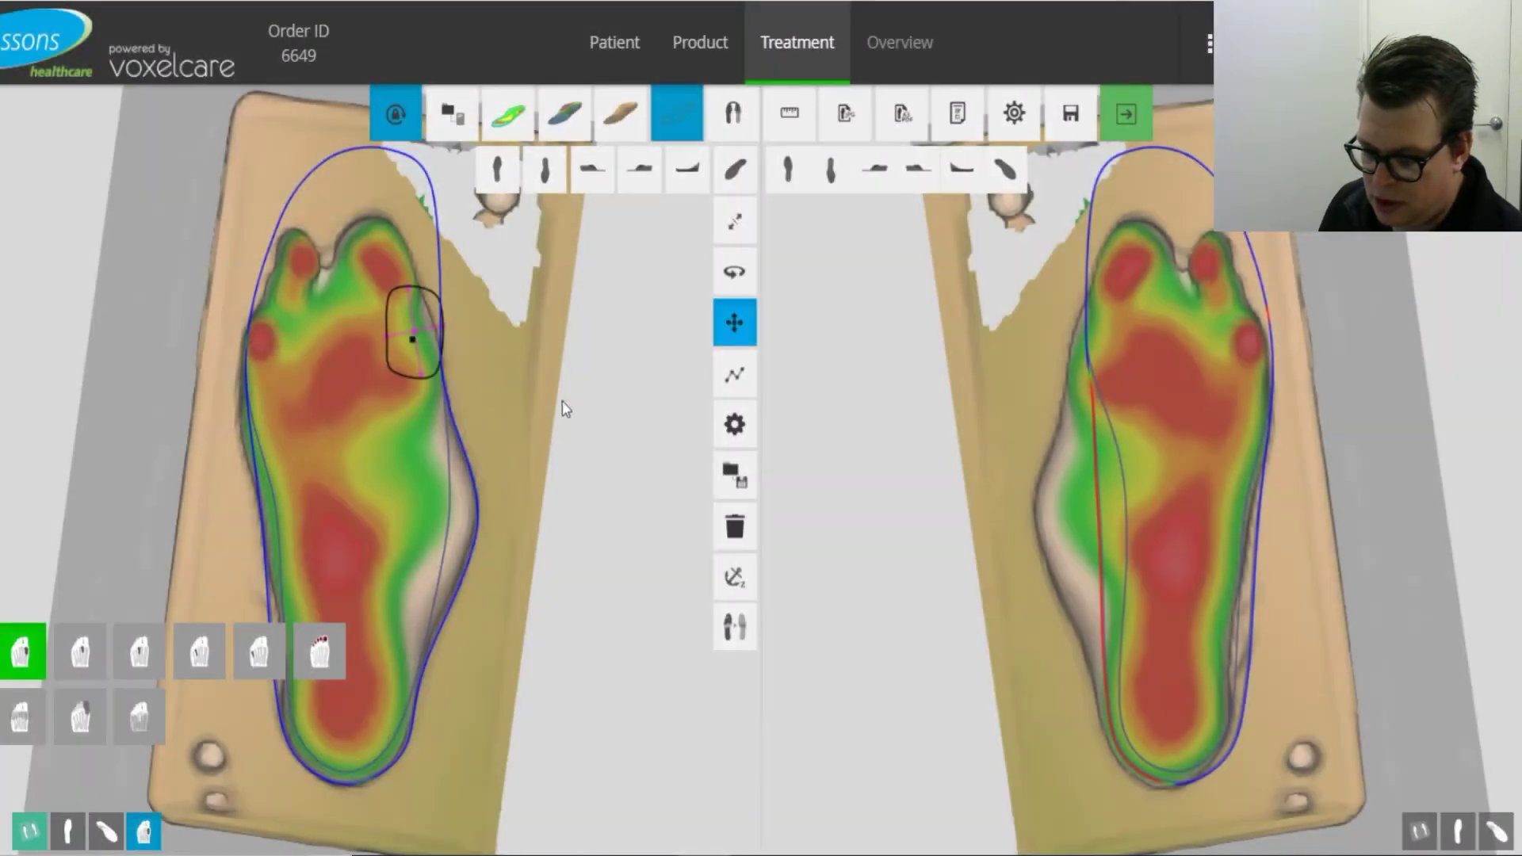
pyautogui.moveTo(412, 341); pyautogui.dragTo(390, 376)
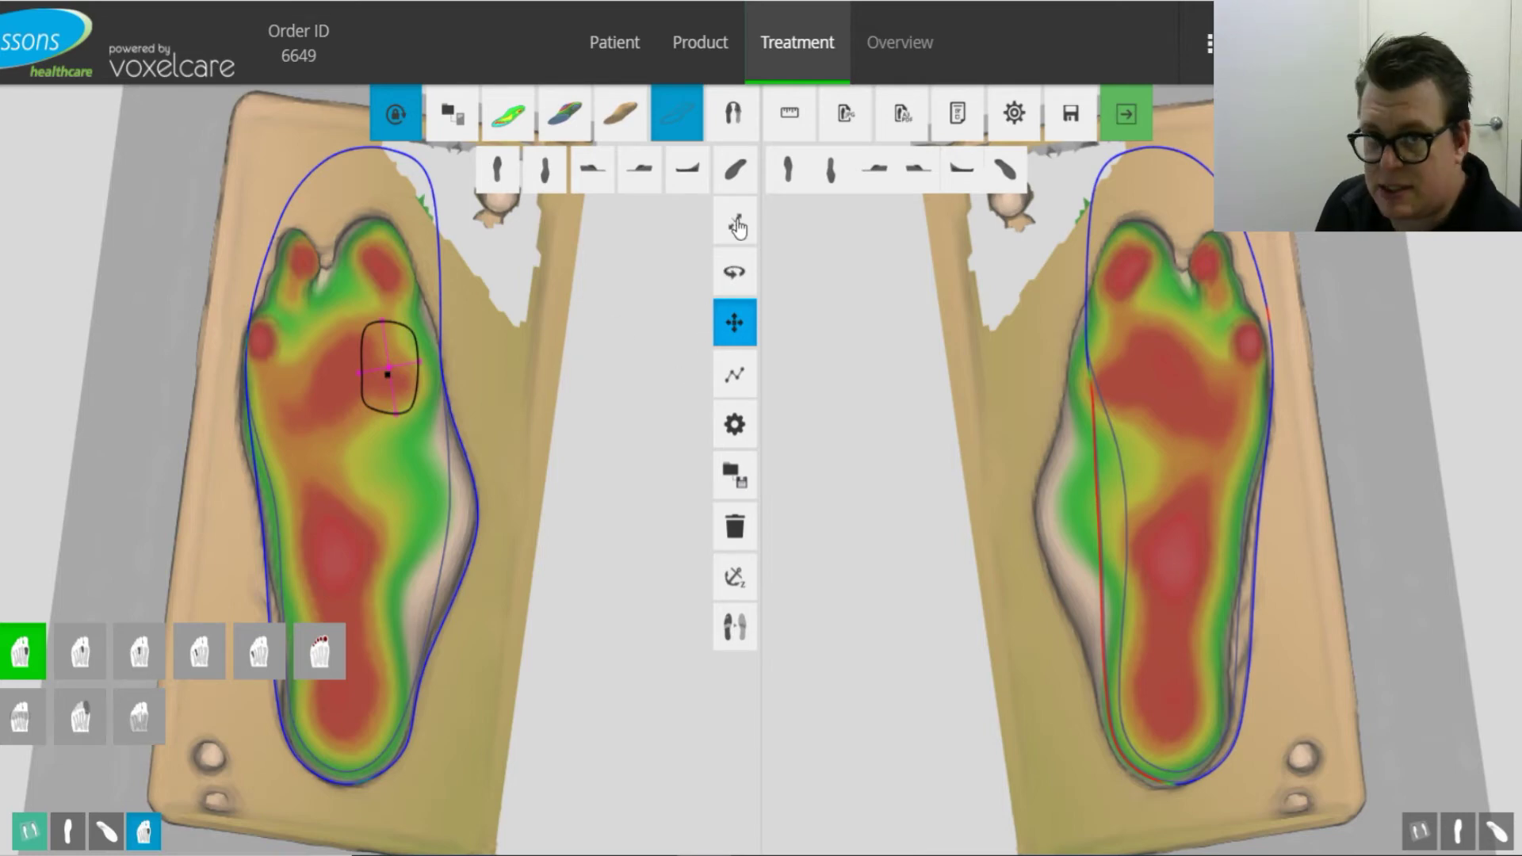
pyautogui.click(734, 375)
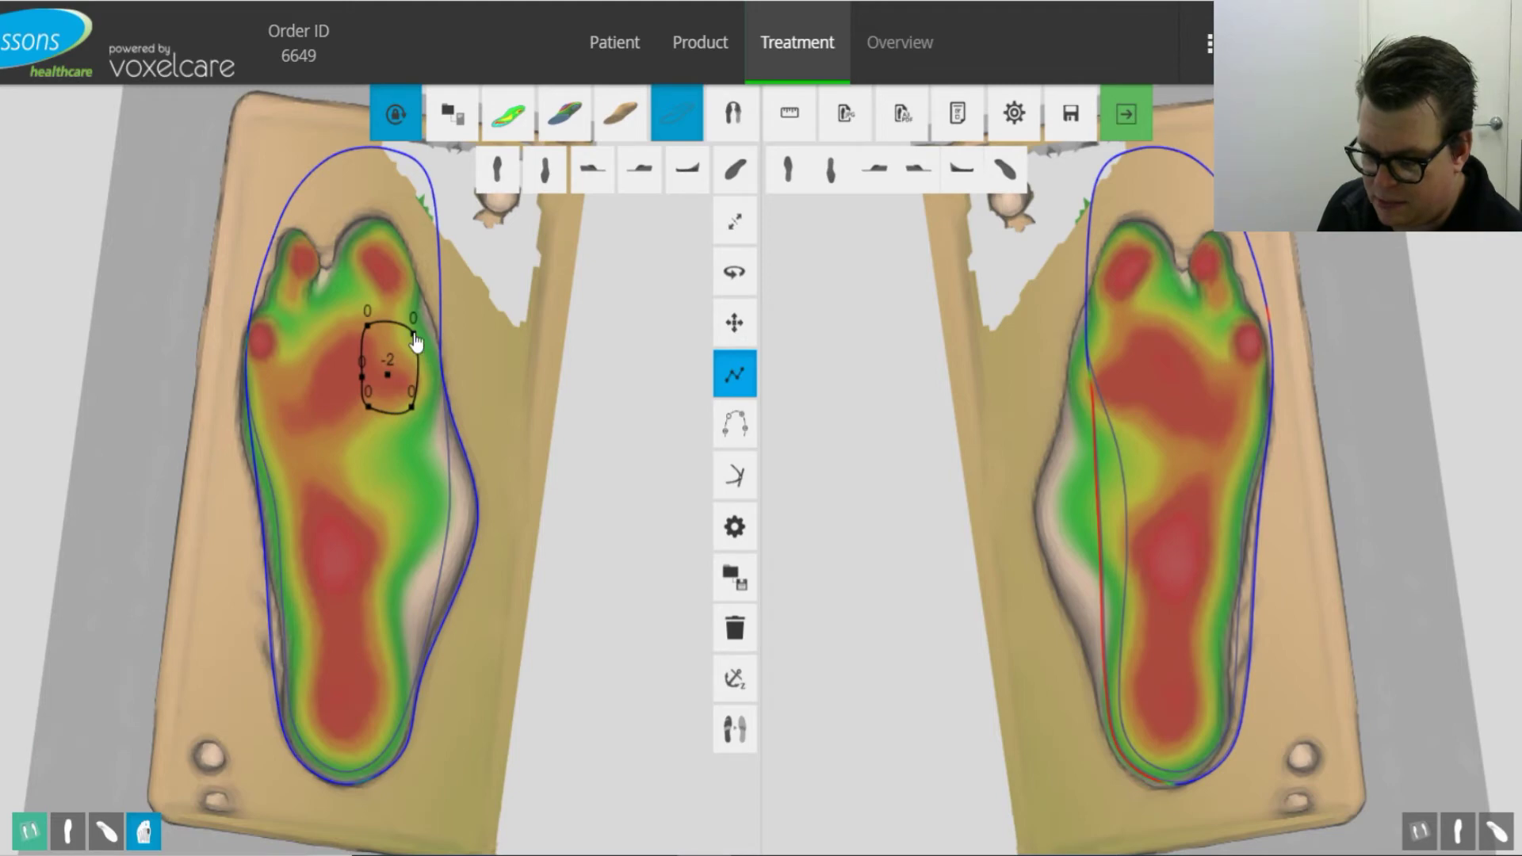
pyautogui.moveTo(415, 342); pyautogui.dragTo(422, 349)
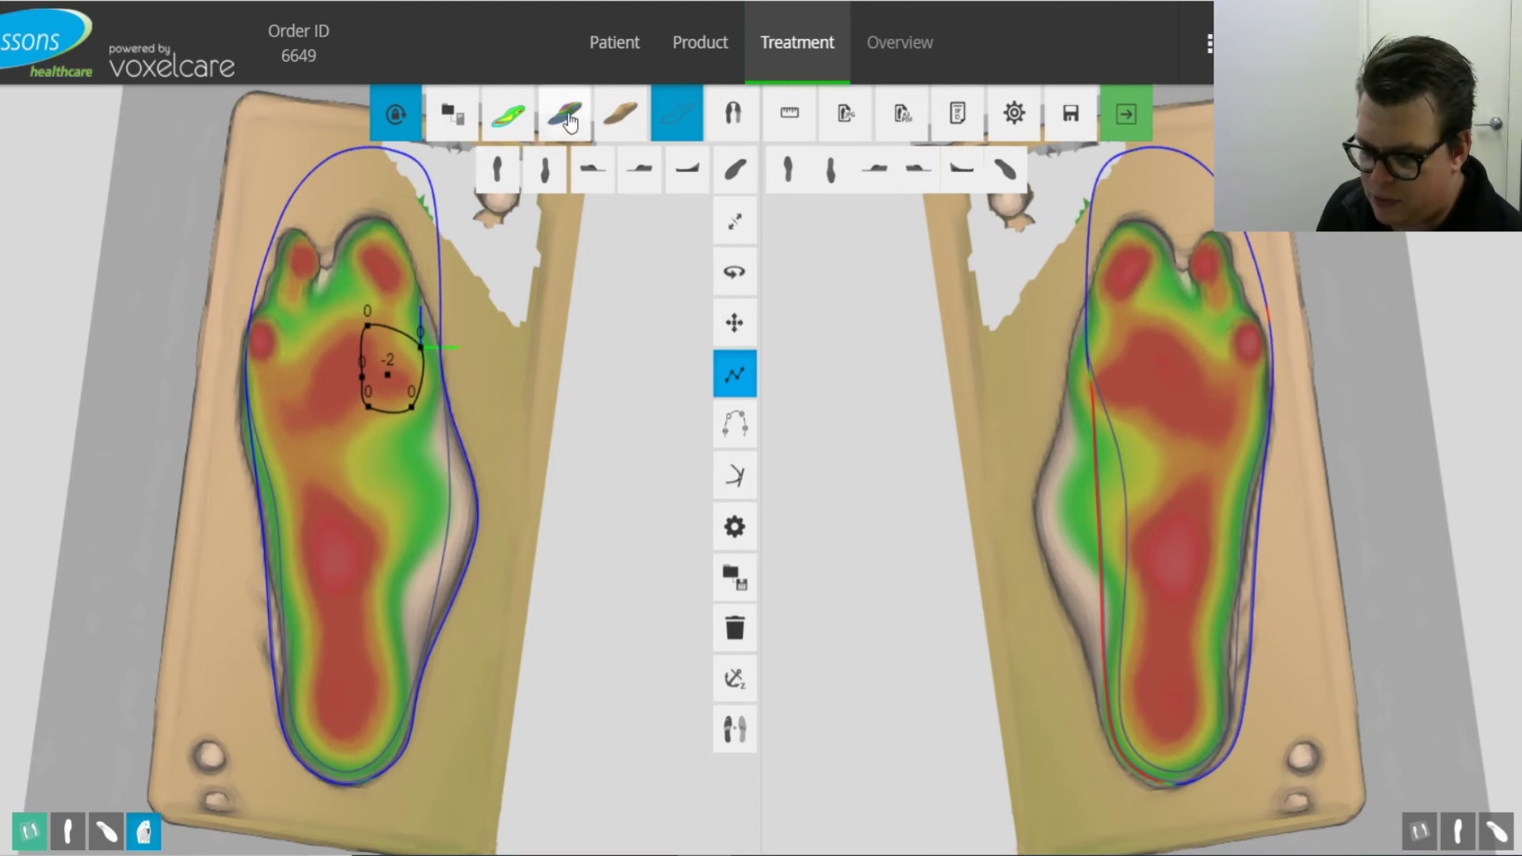
# Confirm an insole thickness of 4 in the Thickness dialog
pyautogui.moveTo(16, 325)
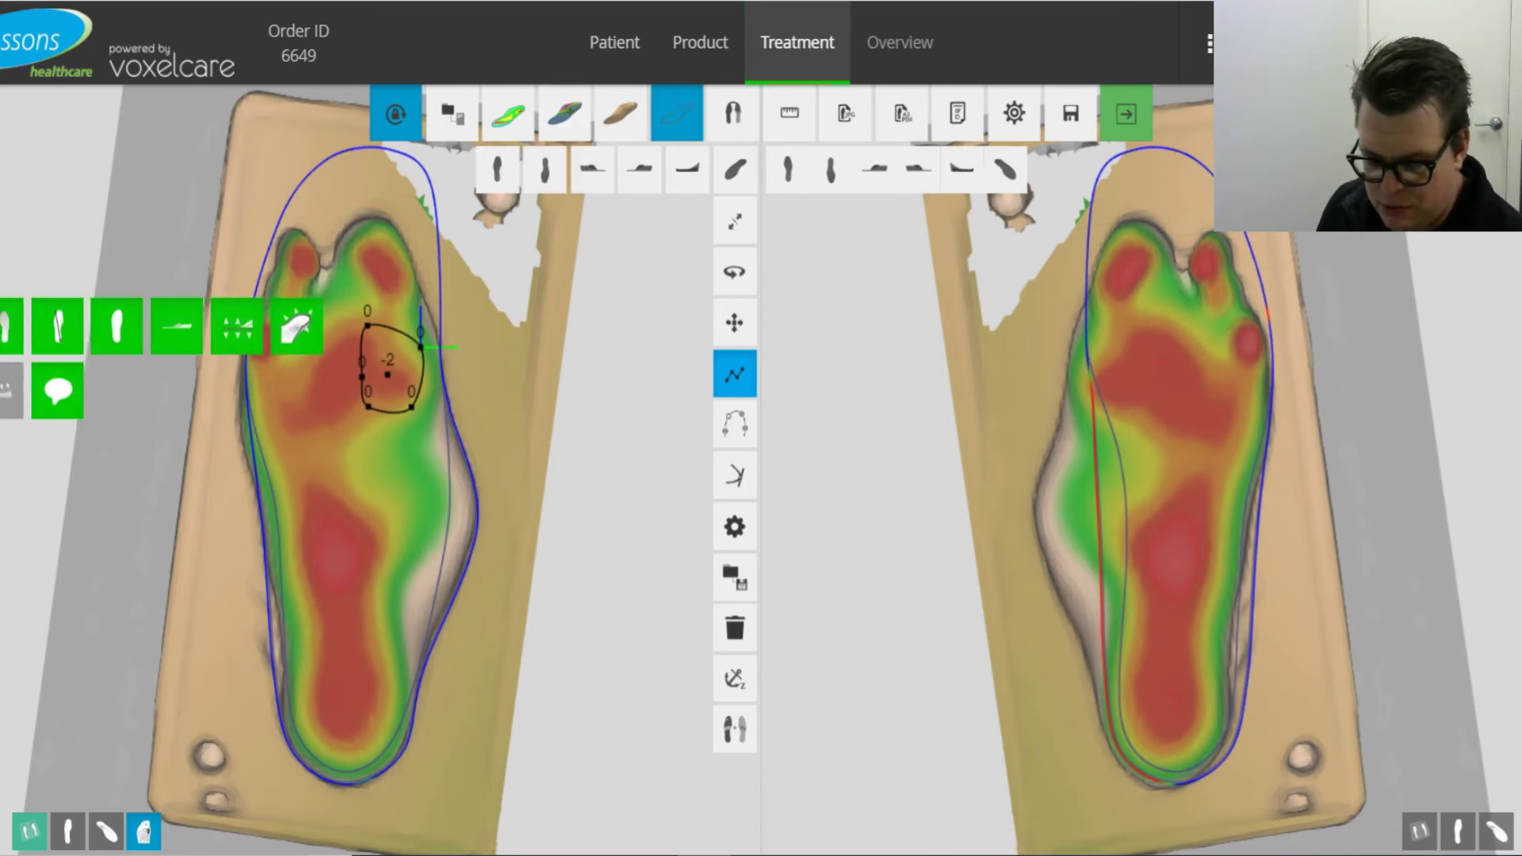
pyautogui.click(252, 329)
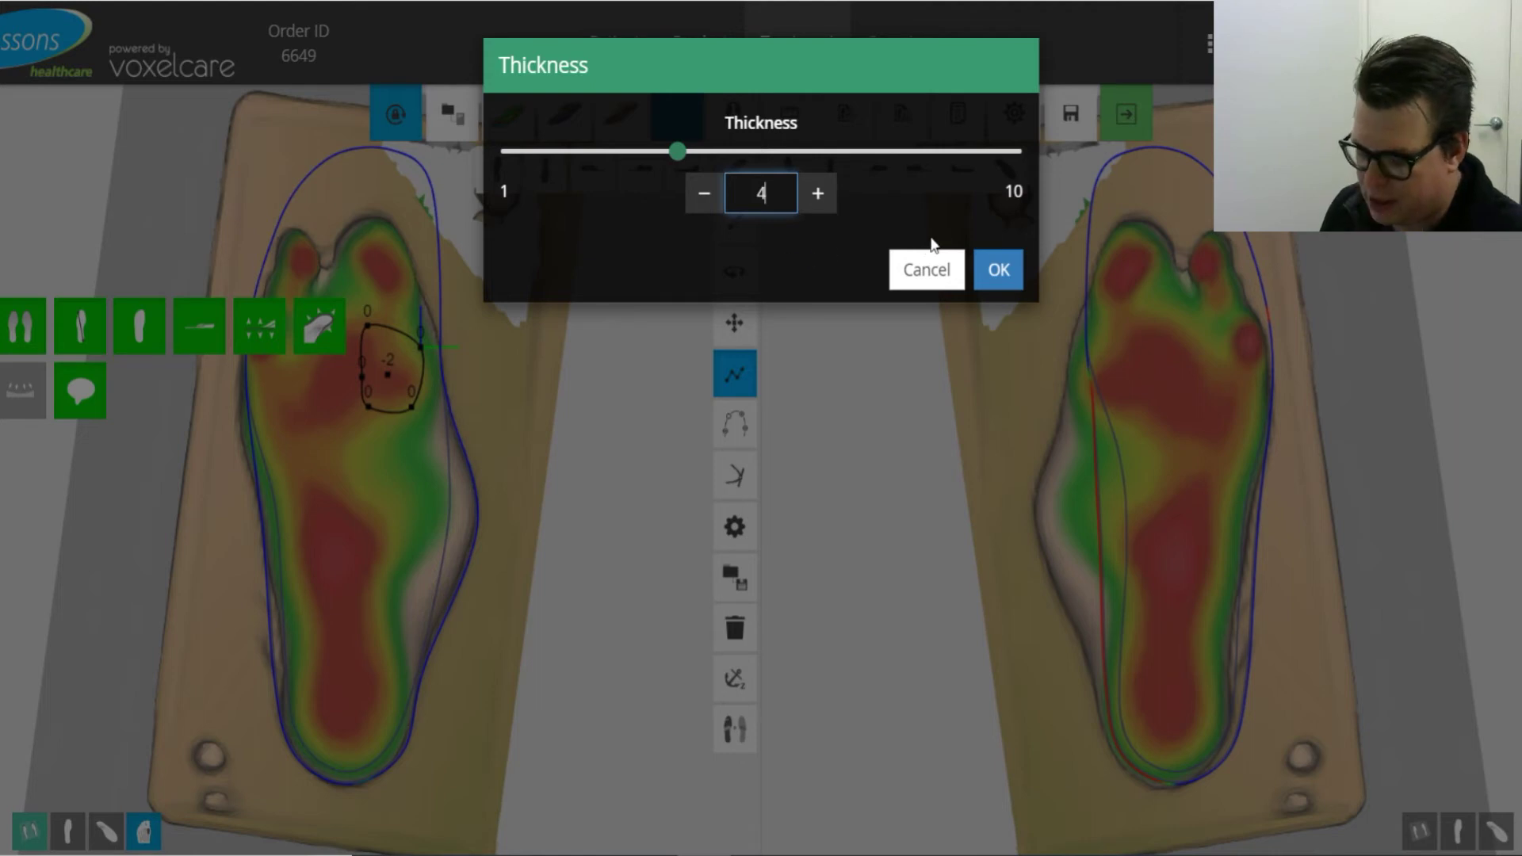
pyautogui.click(1000, 270)
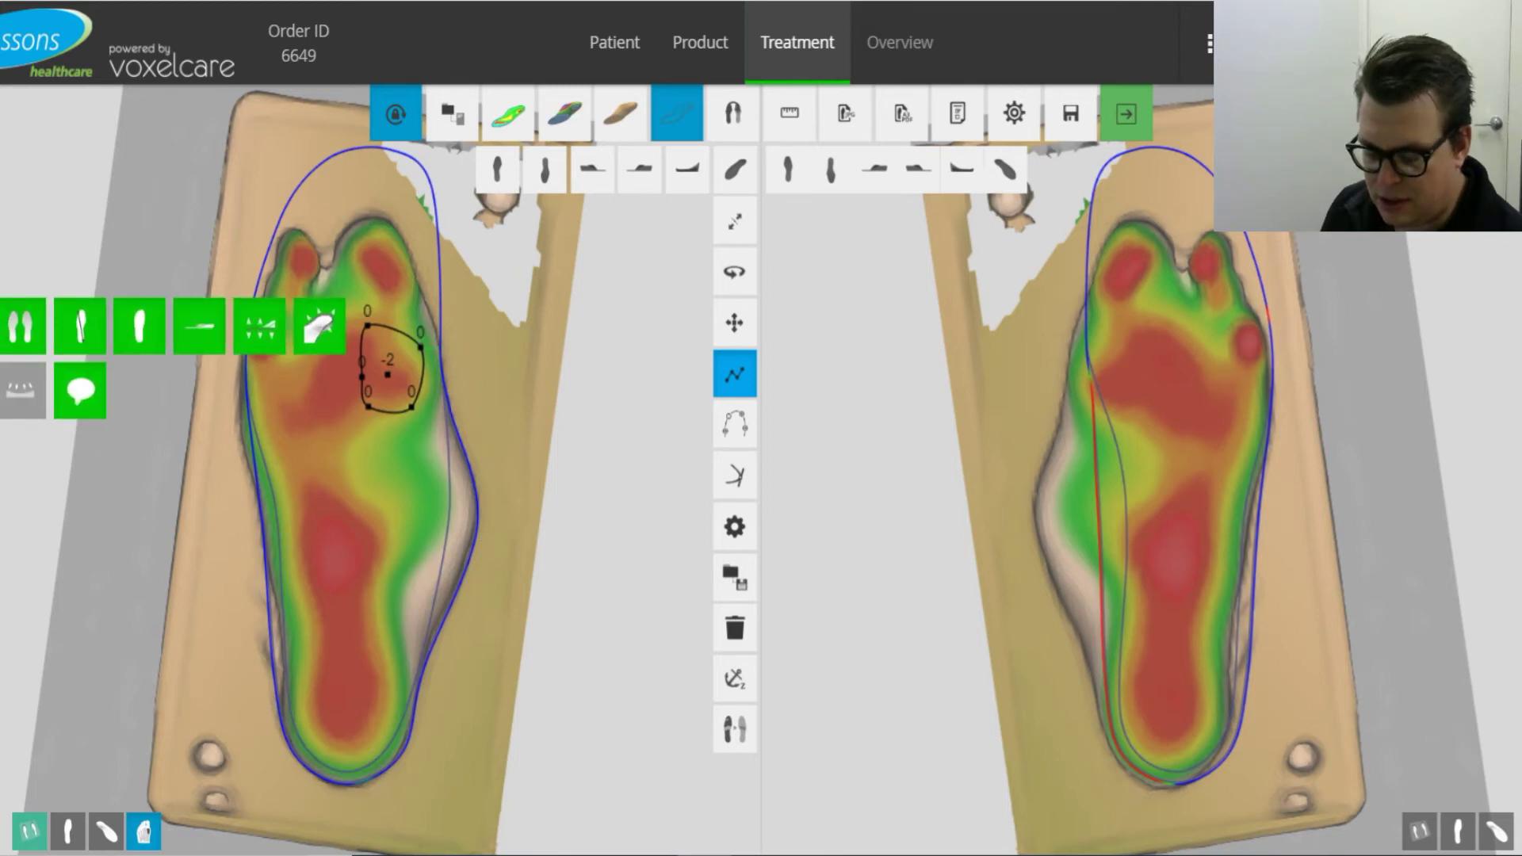
# Check the remark 'fill fore foot cut out with poron' and close the Remarks dialog
pyautogui.click(83, 386)
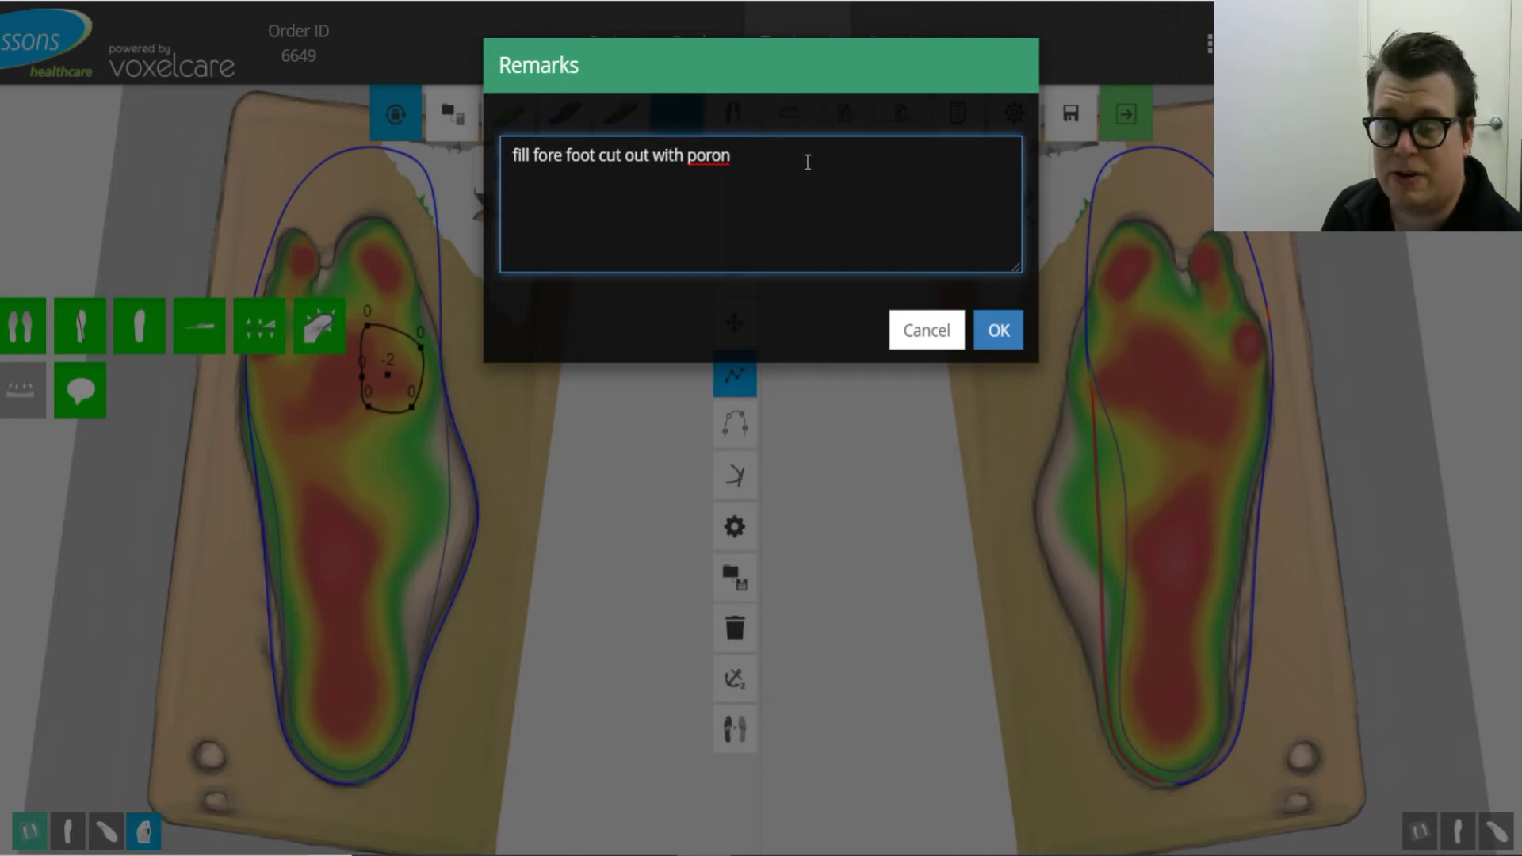
pyautogui.click(1001, 328)
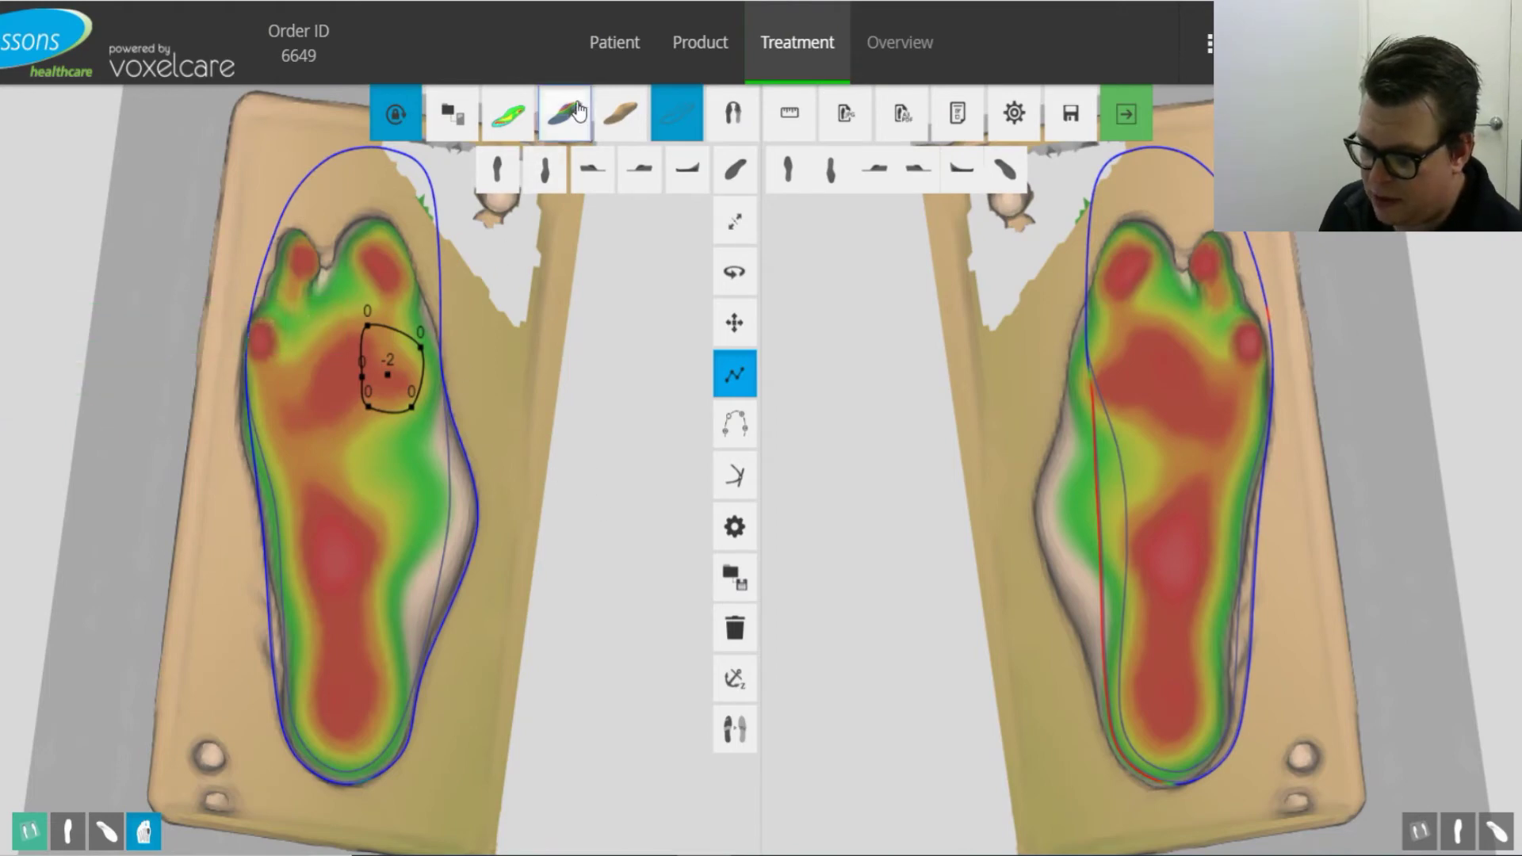
# Switch to Height view, zoom in on the left forefoot cutout, and select its top point
pyautogui.moveTo(564, 115)
pyautogui.click(574, 194)
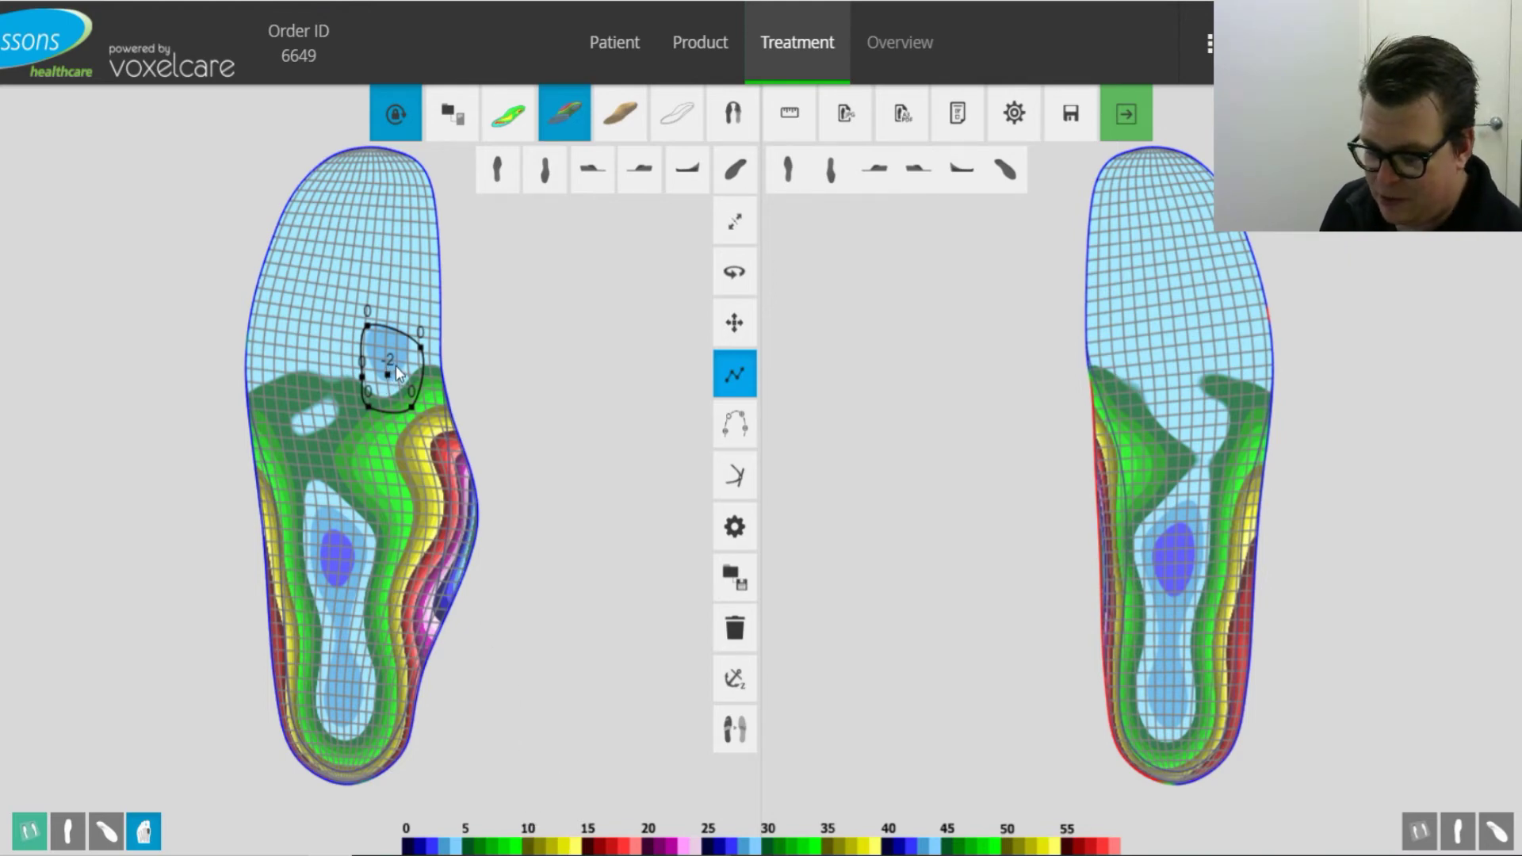
pyautogui.scroll(5, 397, 368)
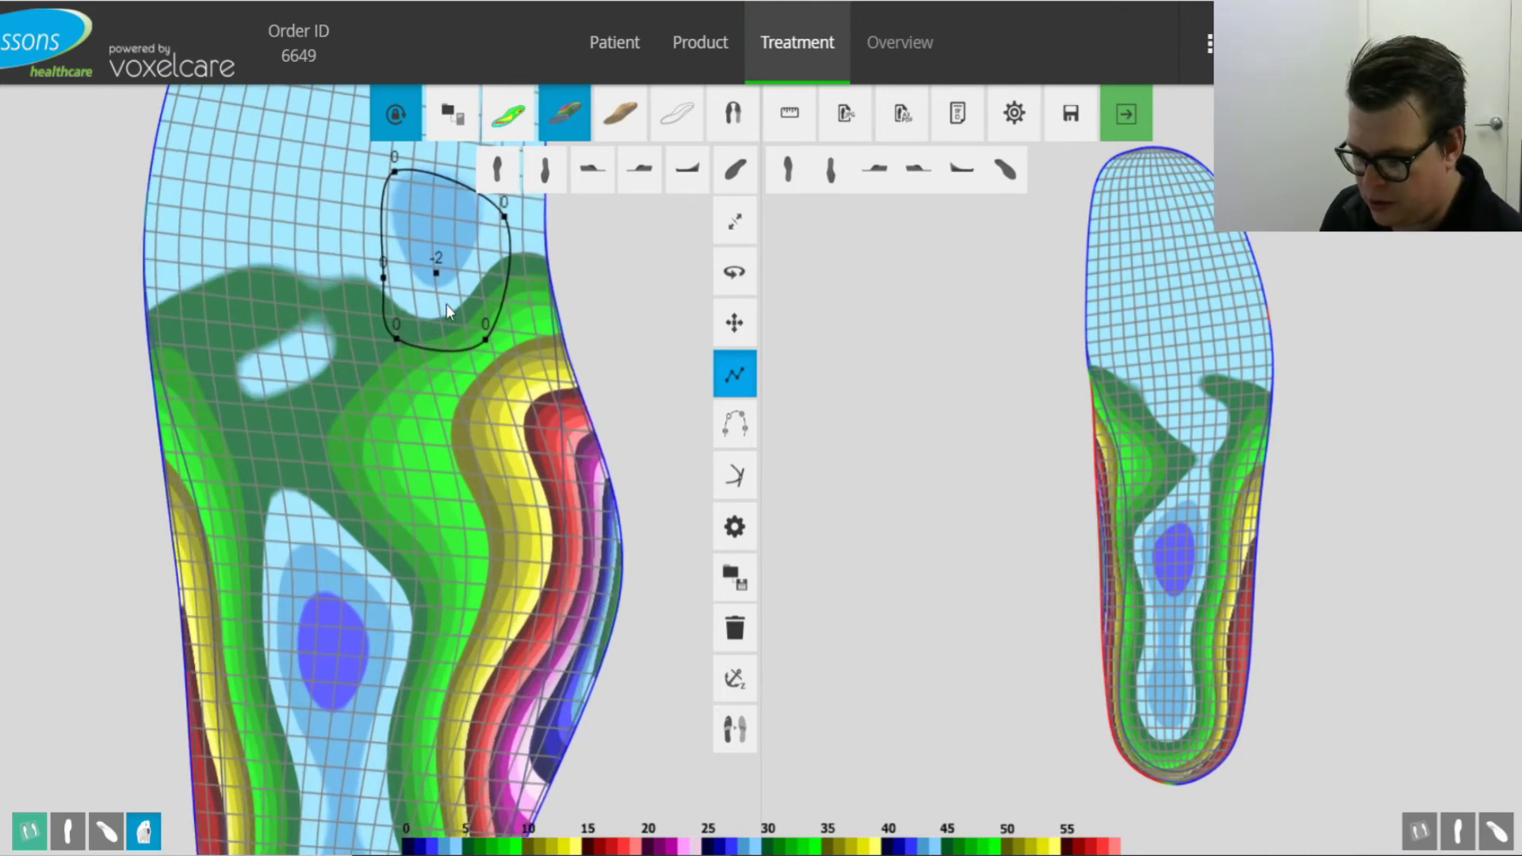
pyautogui.moveTo(440, 307); pyautogui.dragTo(415, 489, button='right')
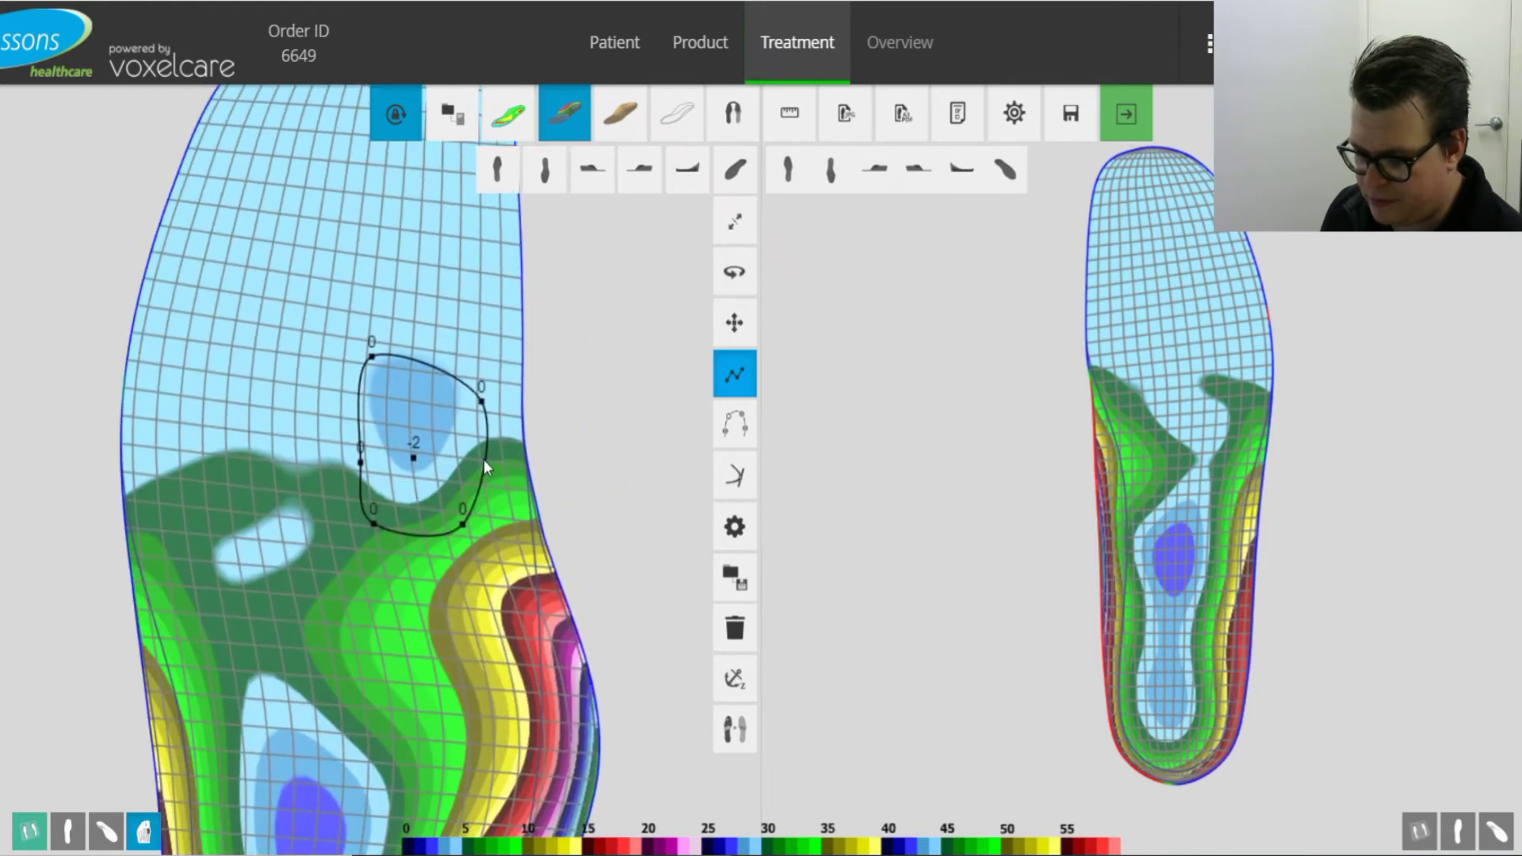
pyautogui.click(372, 361)
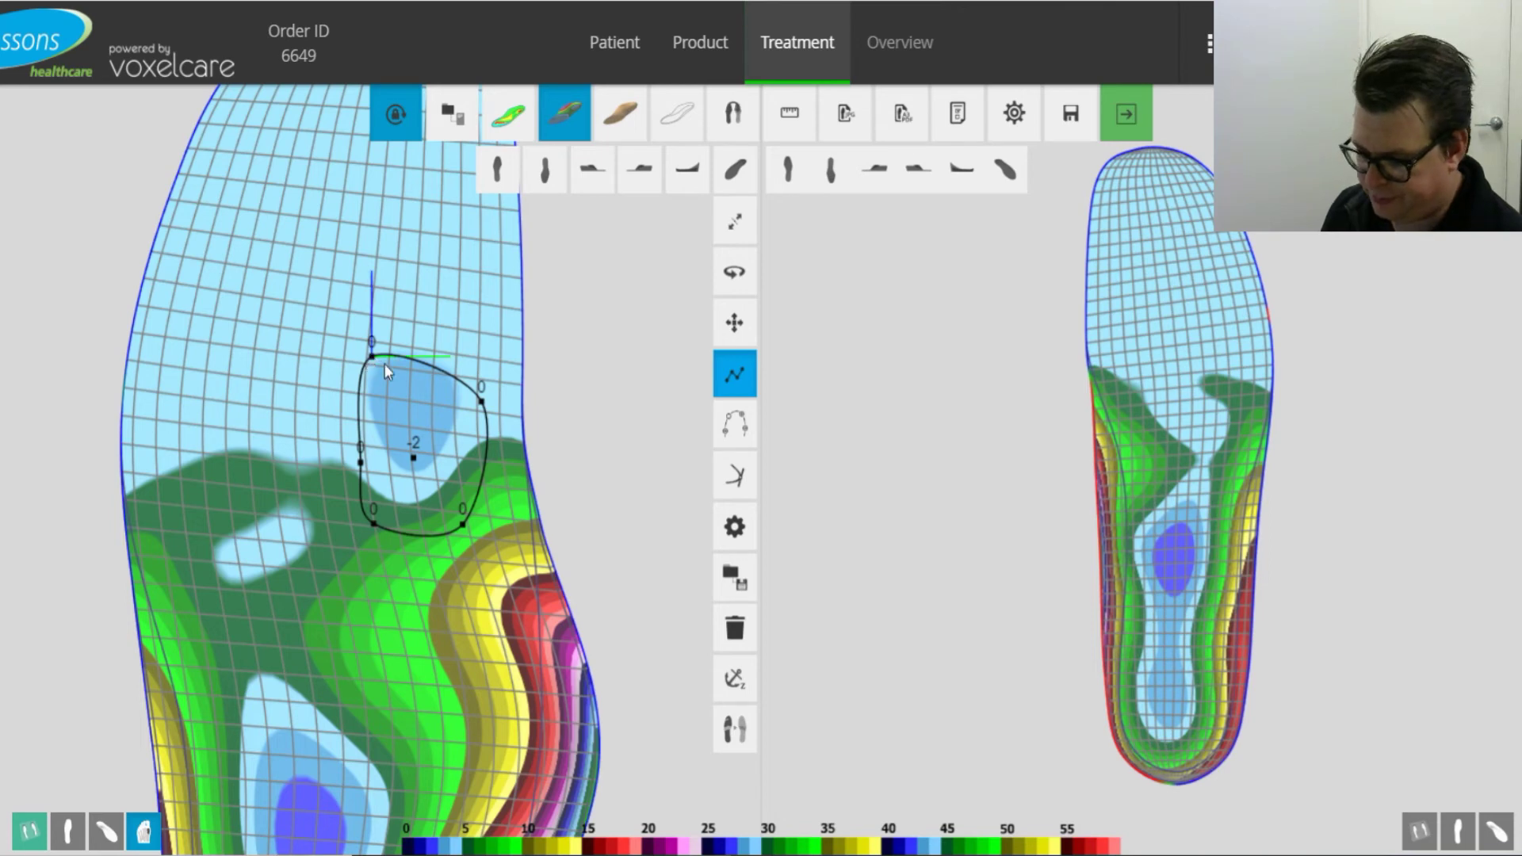
# Add the cutout's right, bottom-right, bottom-left, left and centre points, then open their height settings
pyautogui.click(737, 428)
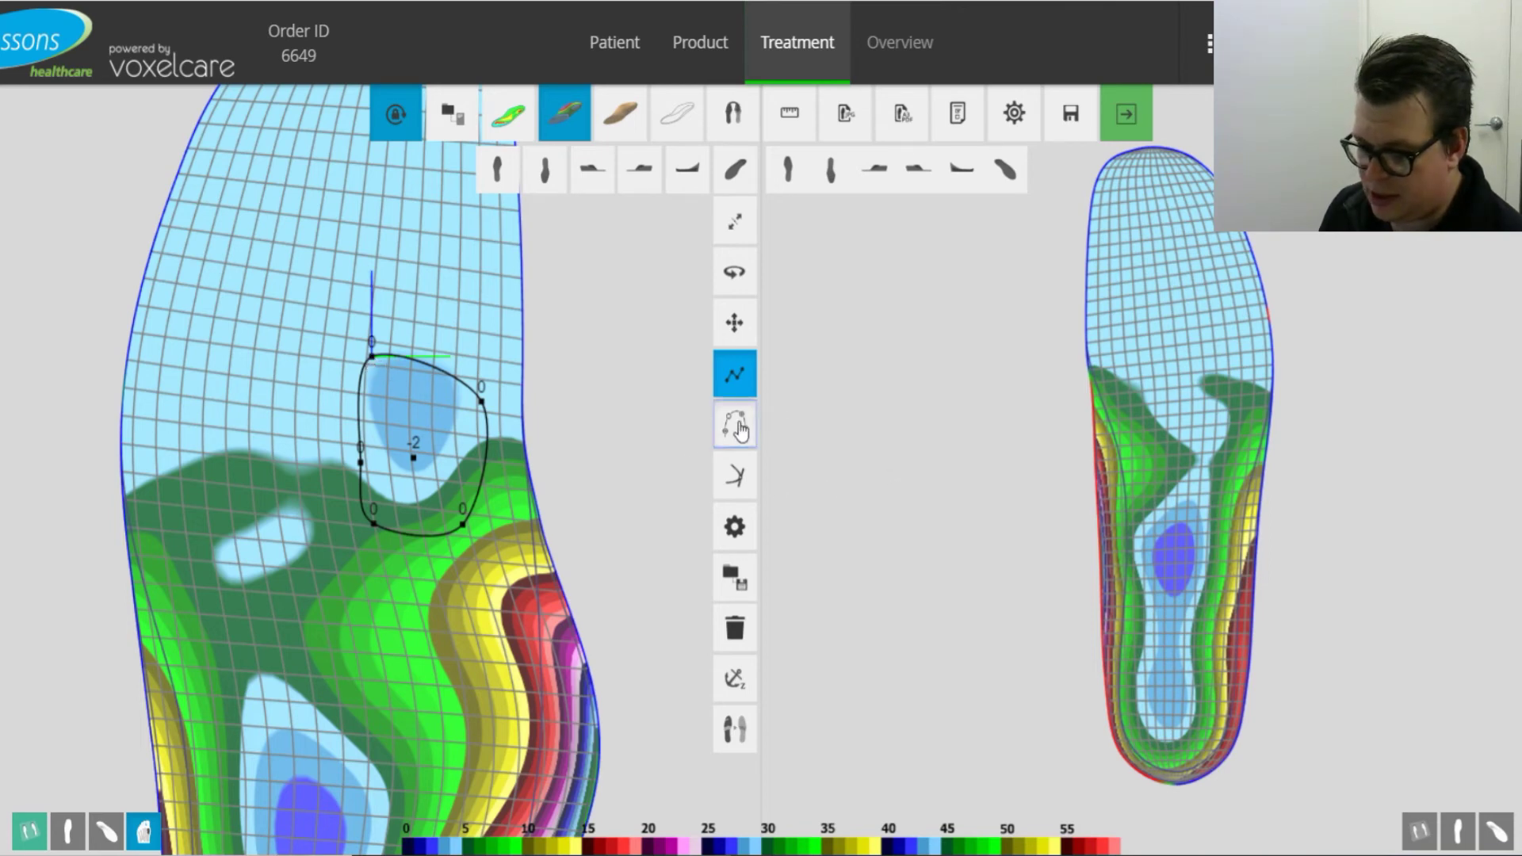
pyautogui.click(482, 403)
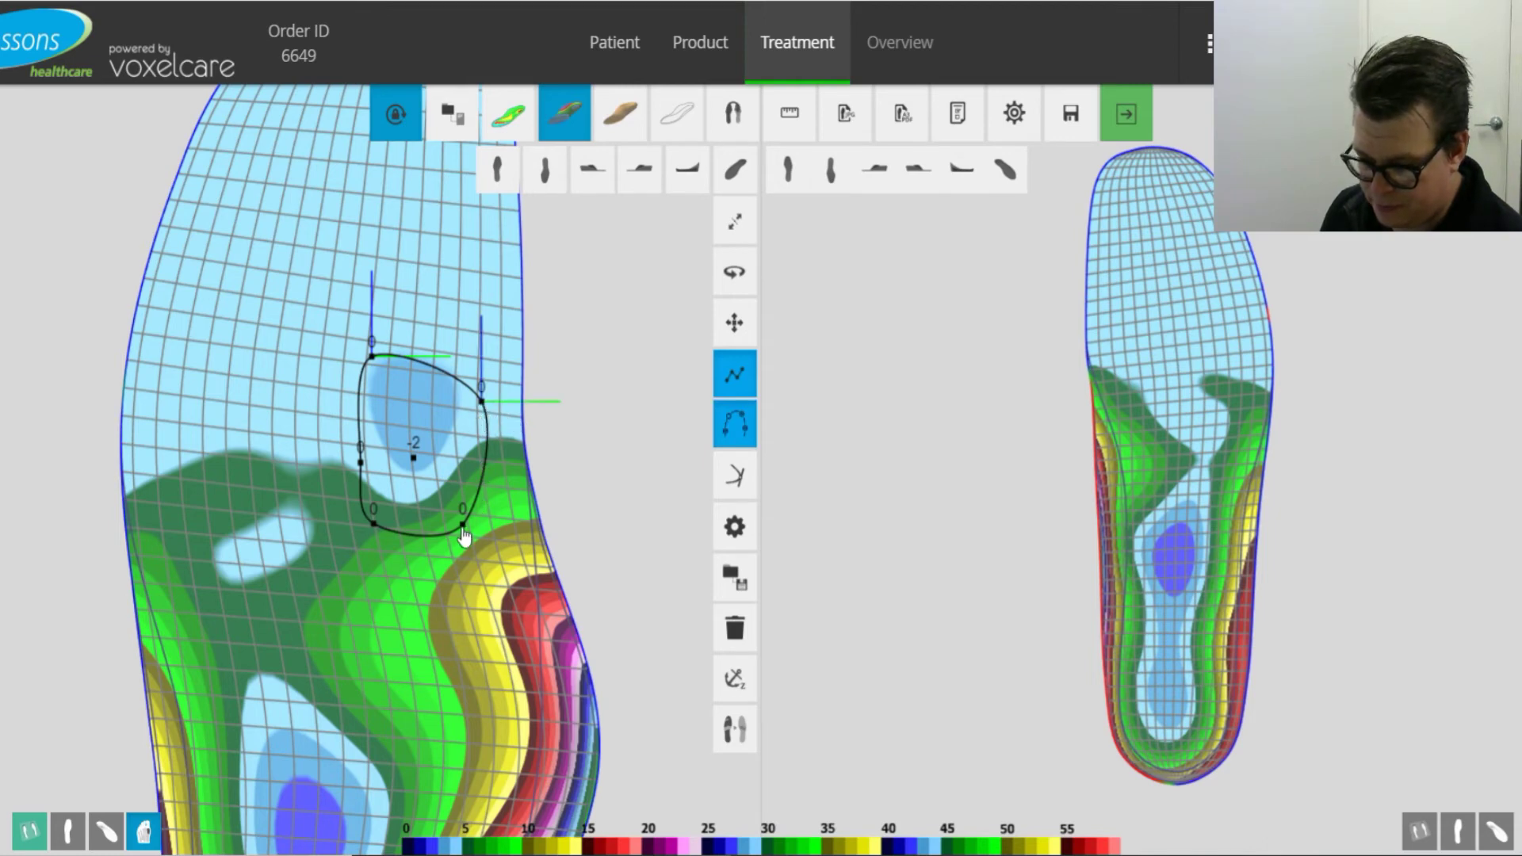
pyautogui.click(462, 526)
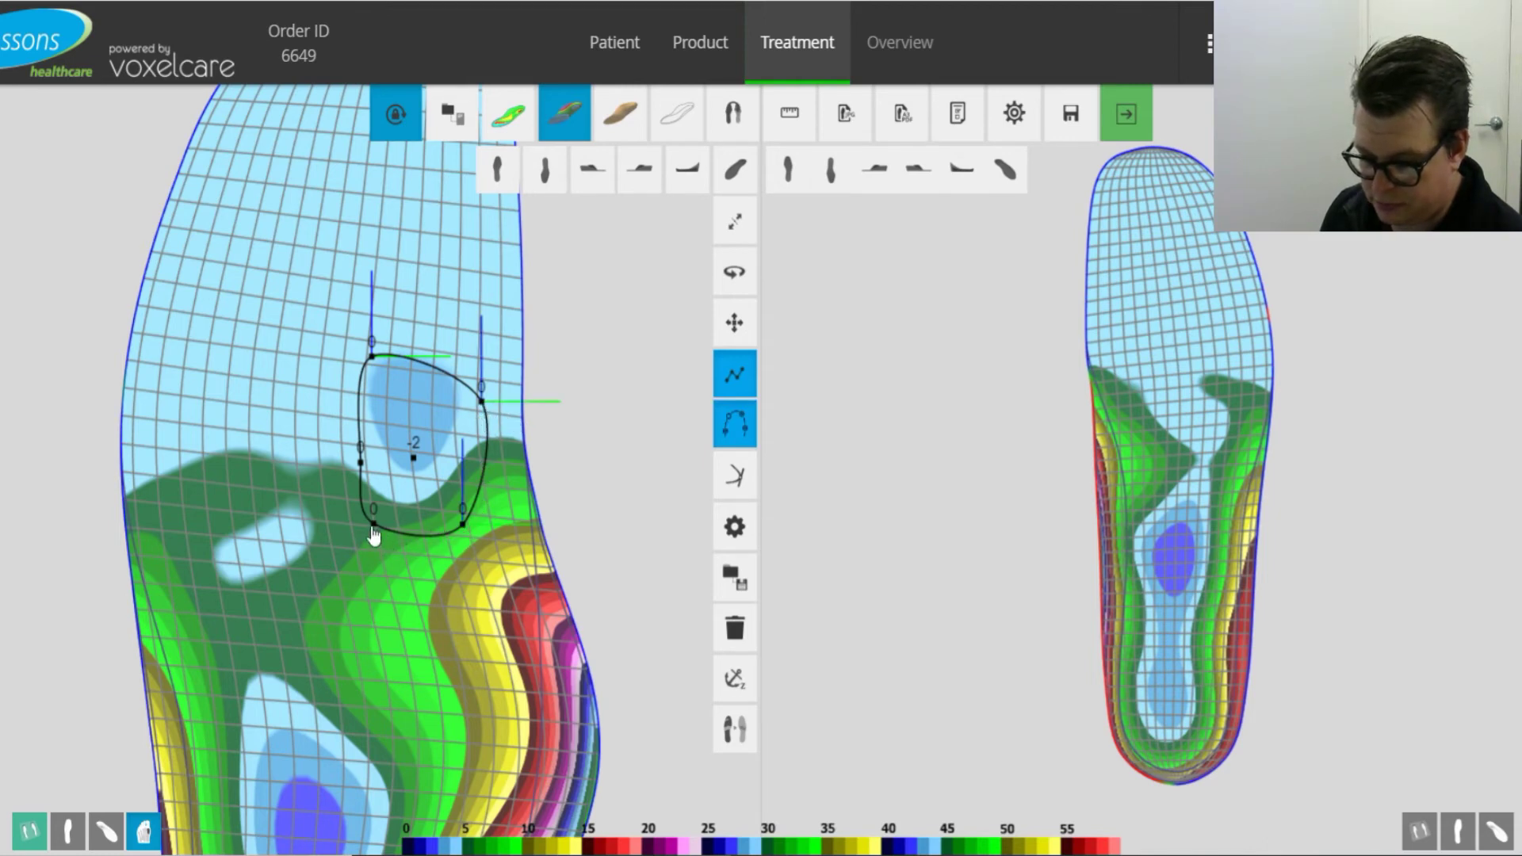
pyautogui.click(373, 525)
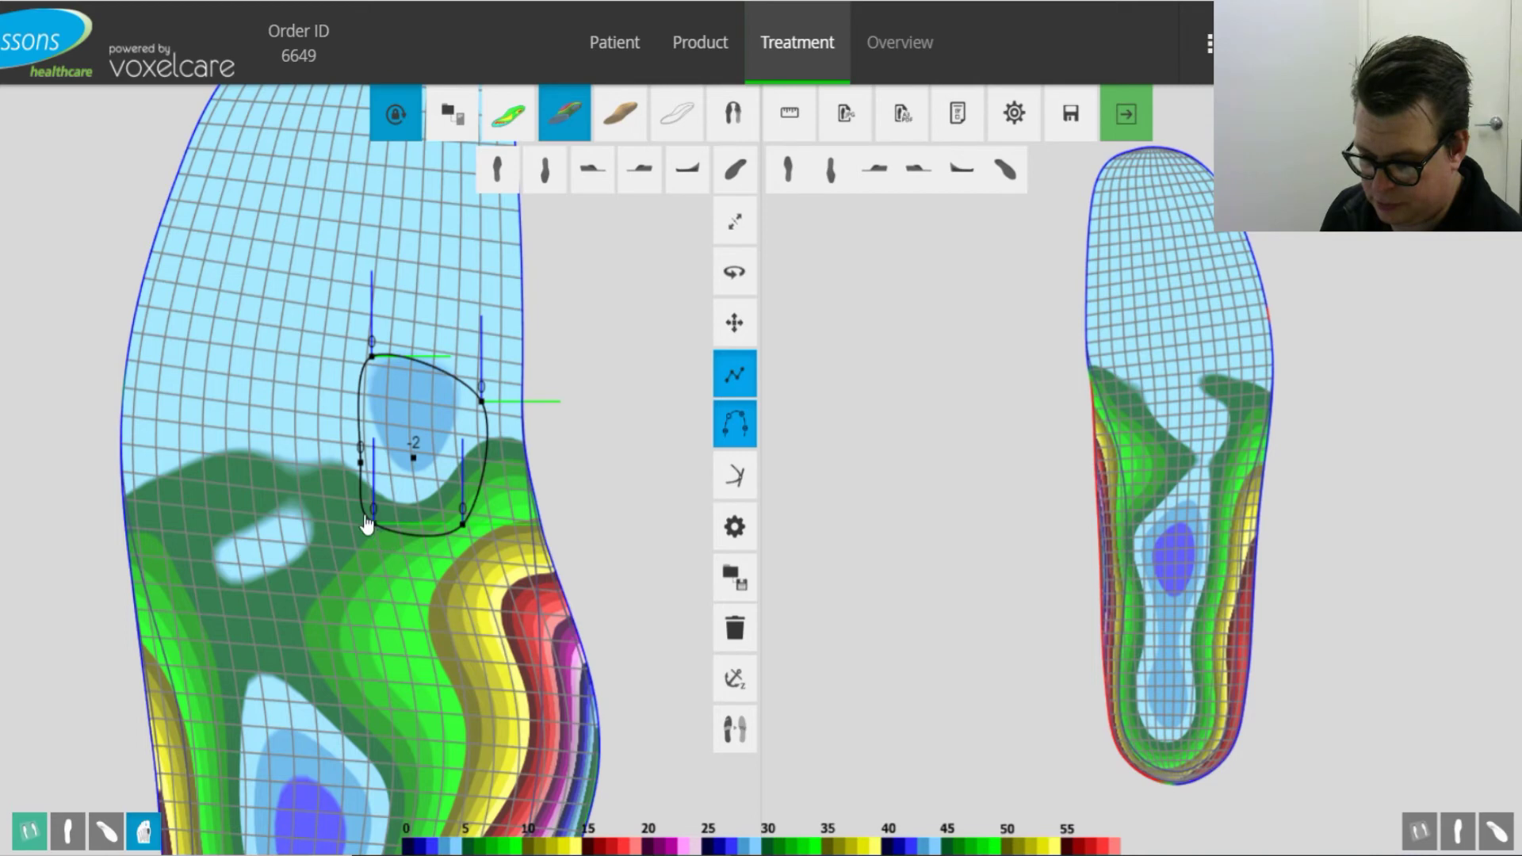
pyautogui.click(361, 466)
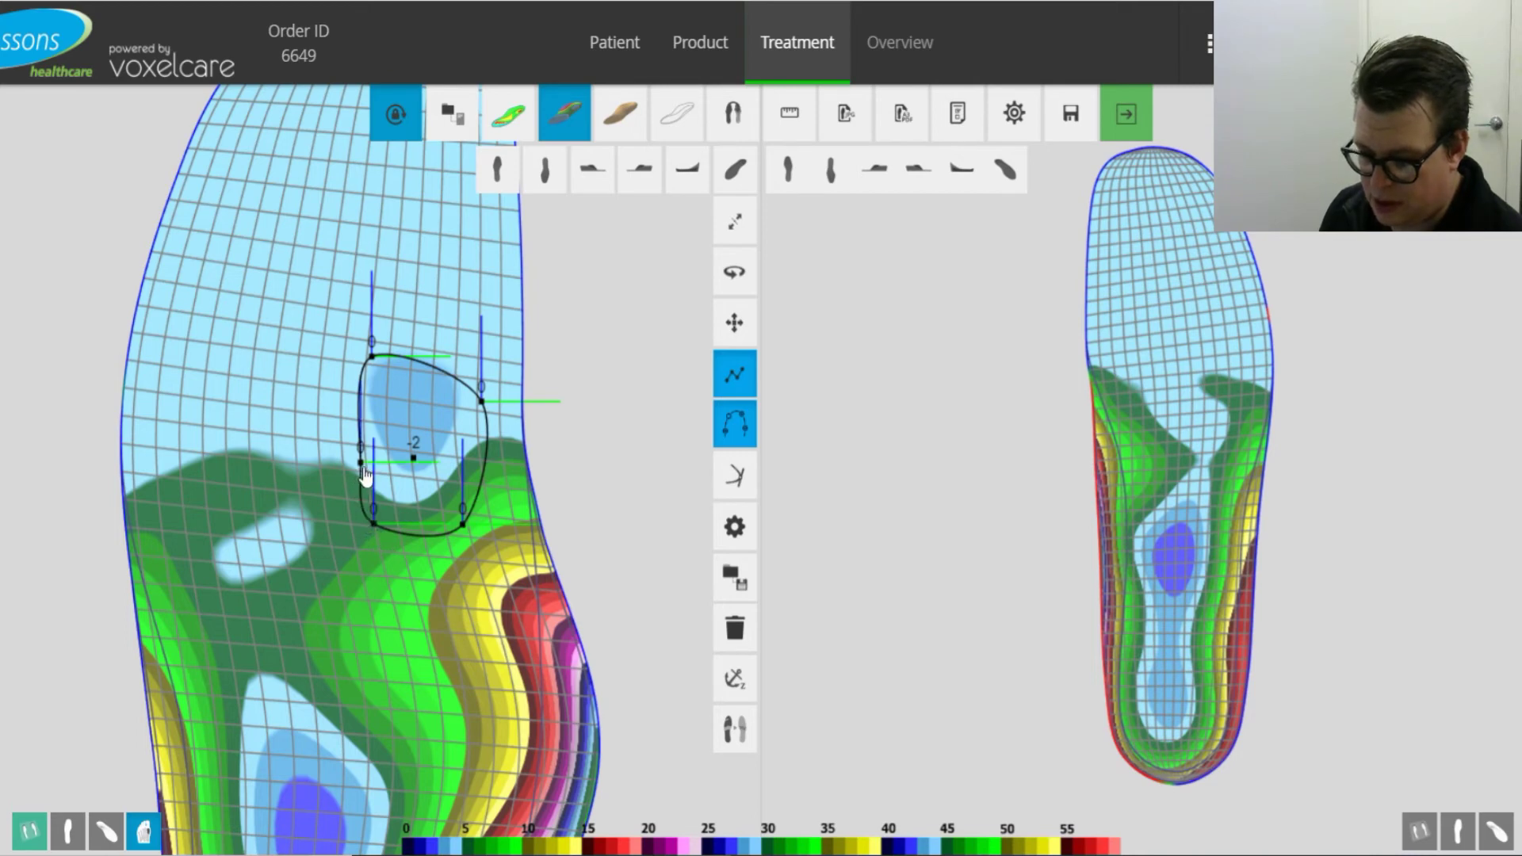
pyautogui.click(413, 464)
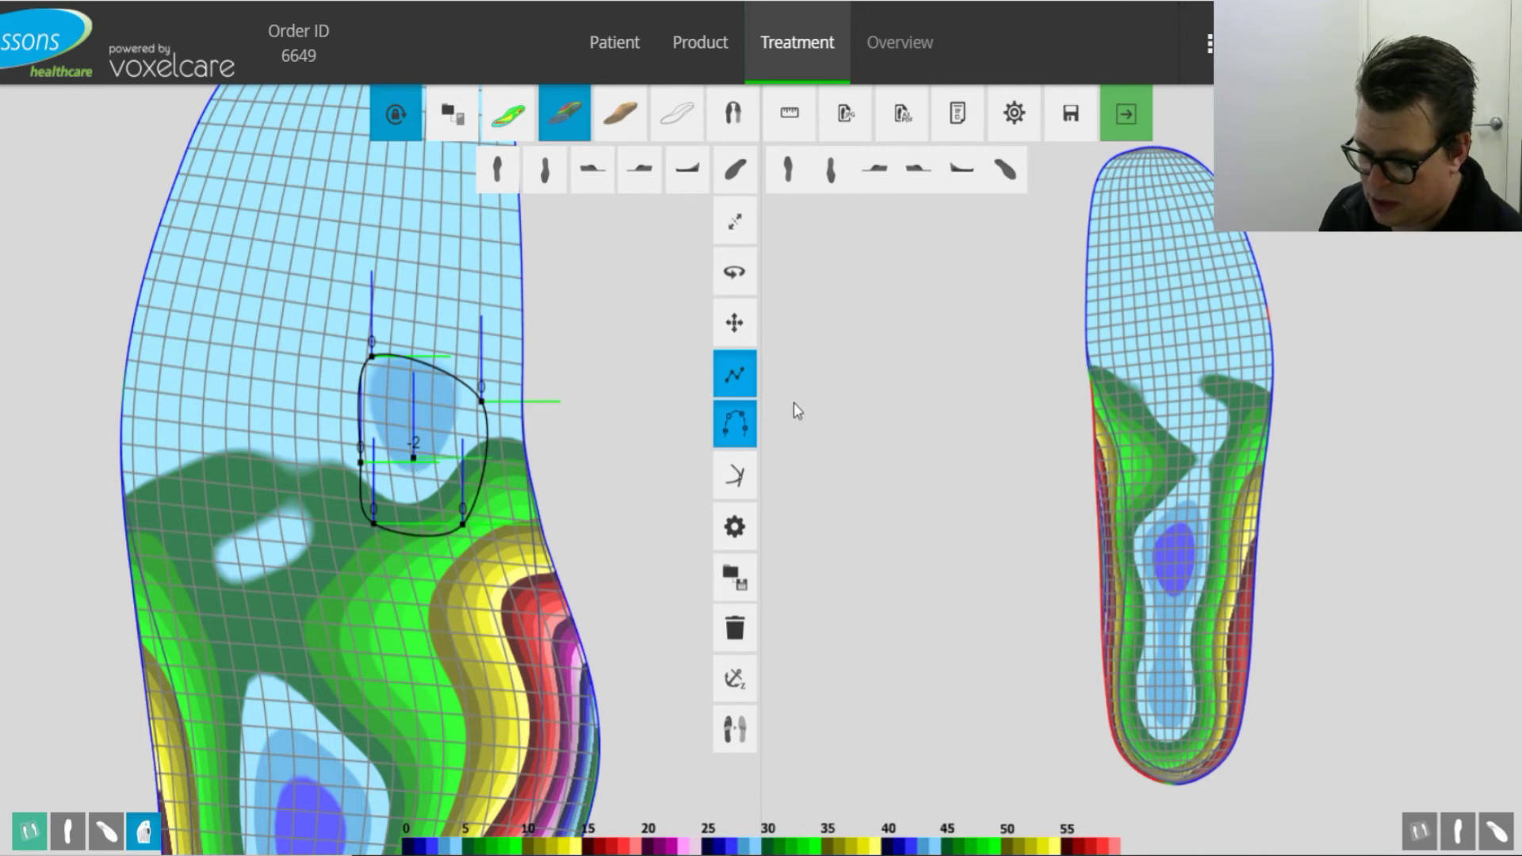
pyautogui.doubleClick(481, 409)
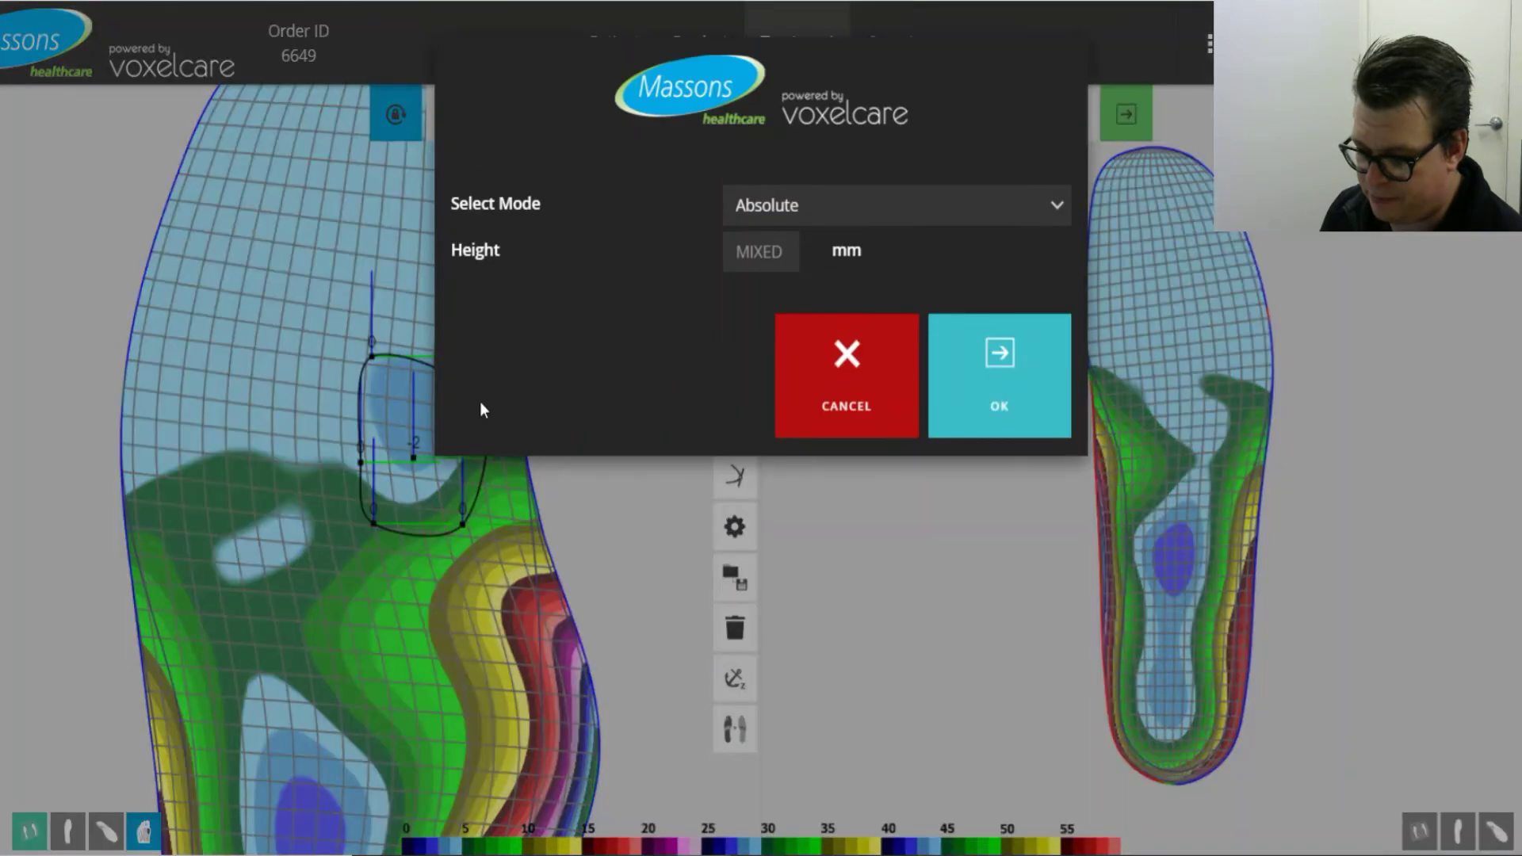
# Set all cutout points to an absolute height of -4 mm
pyautogui.click(778, 251)
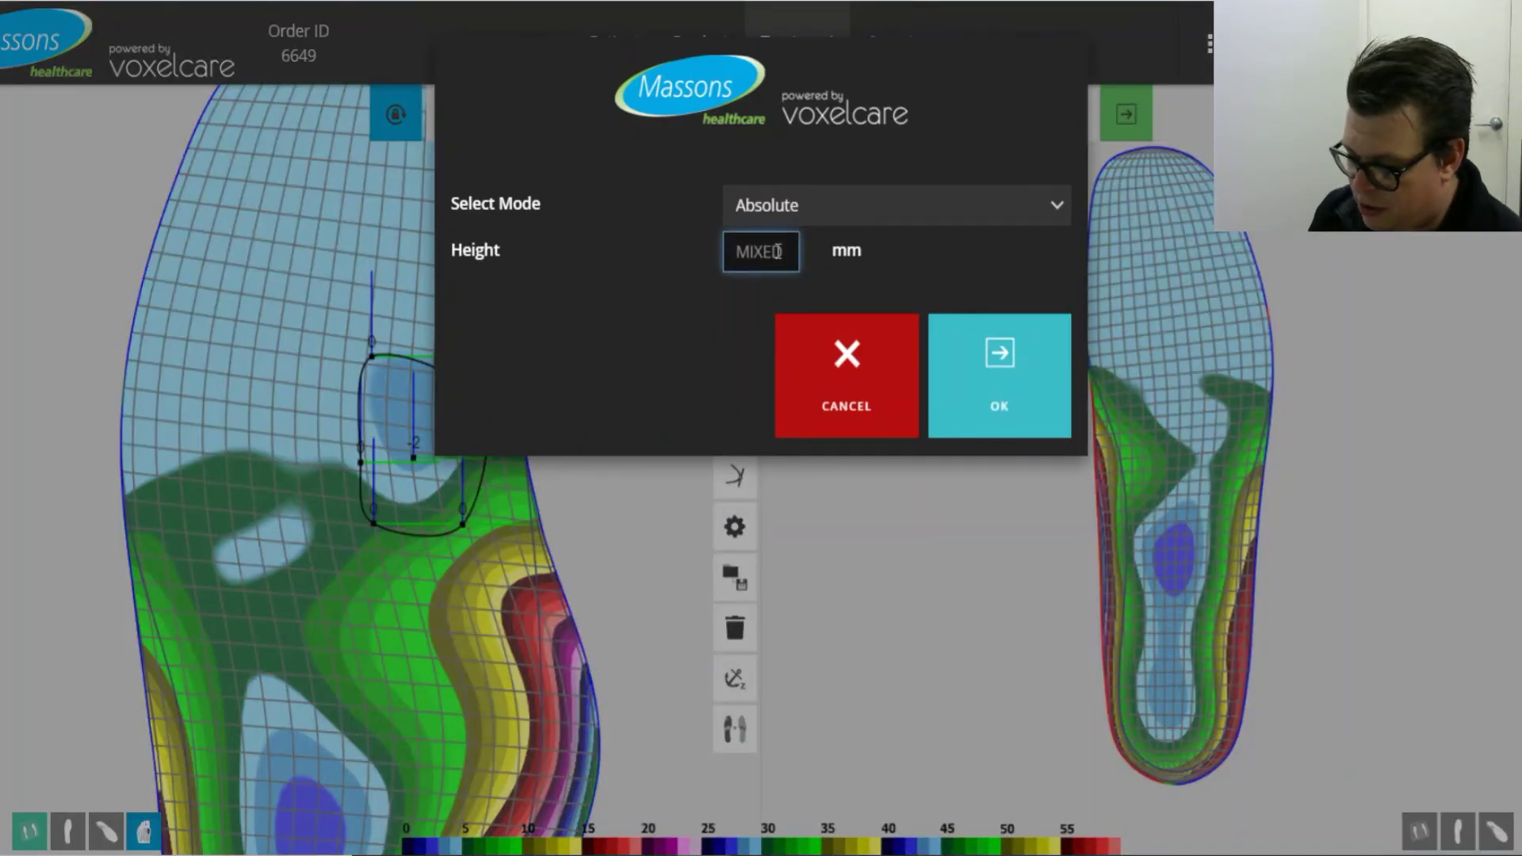
pyautogui.write('-')
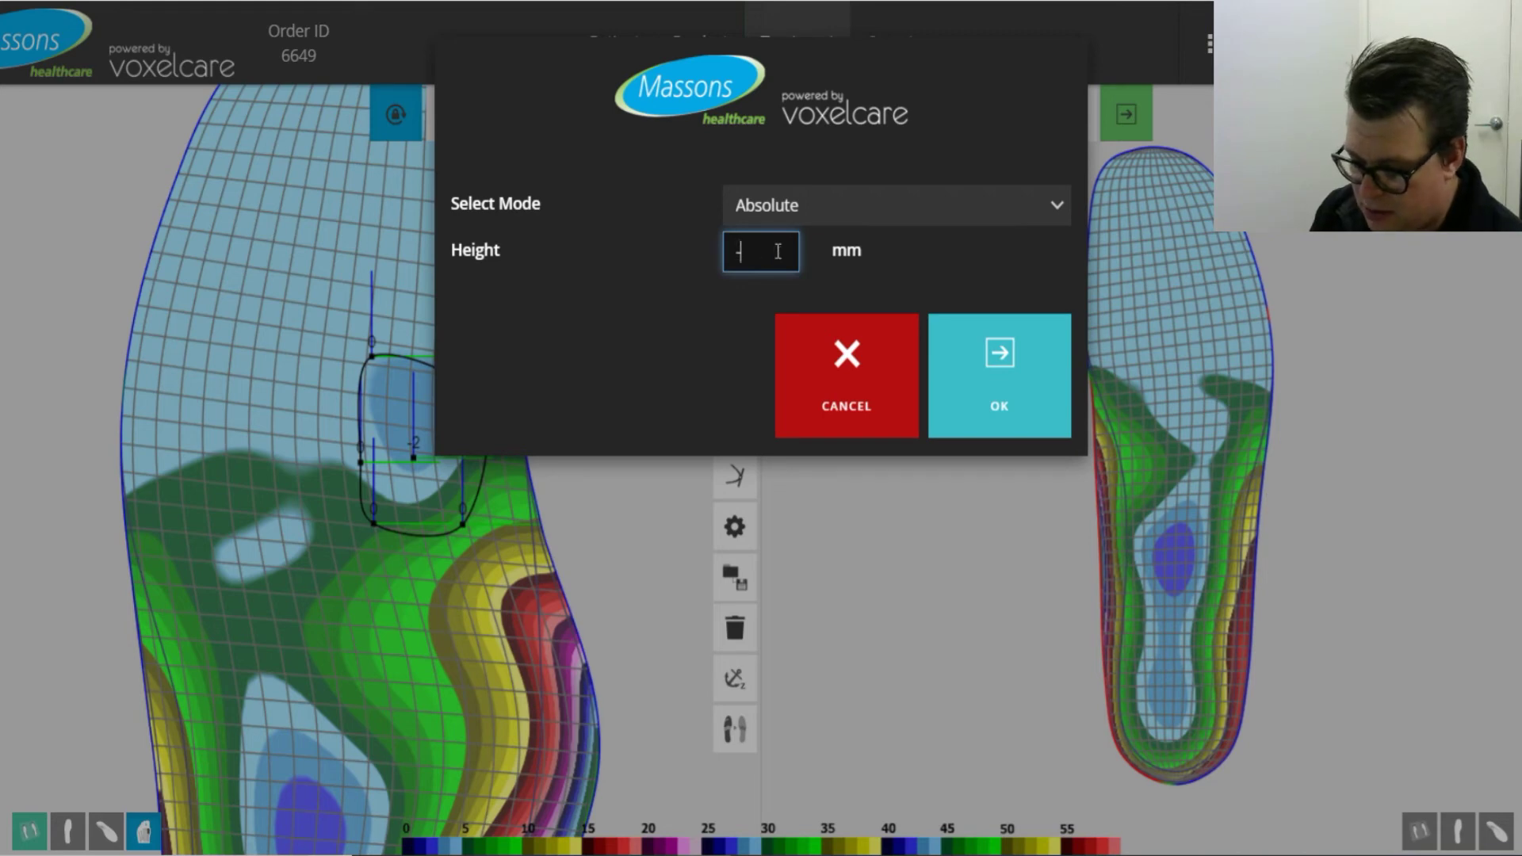
pyautogui.write('4')
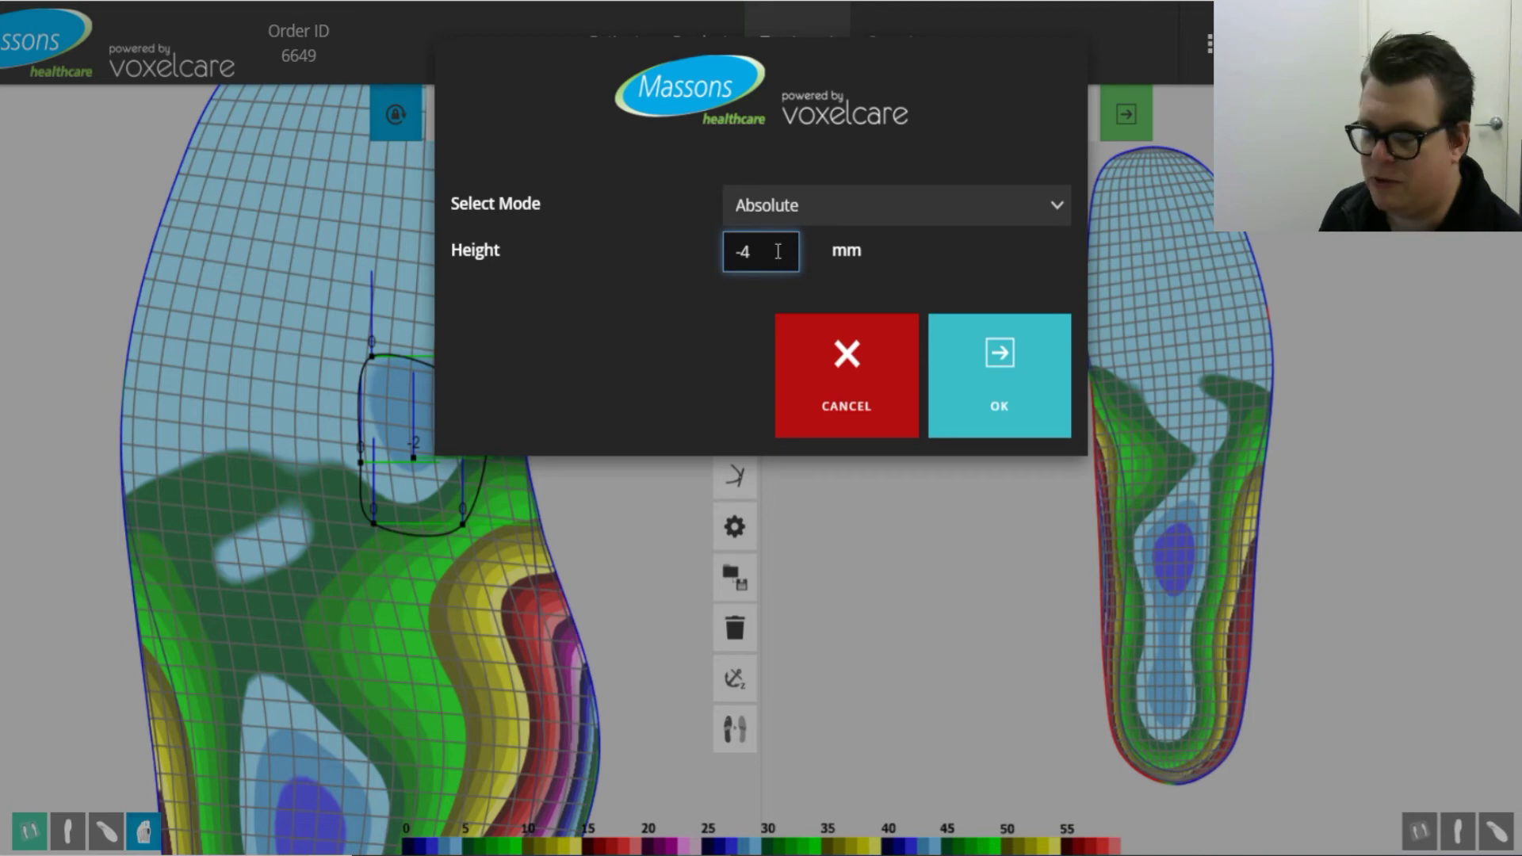
pyautogui.click(1011, 382)
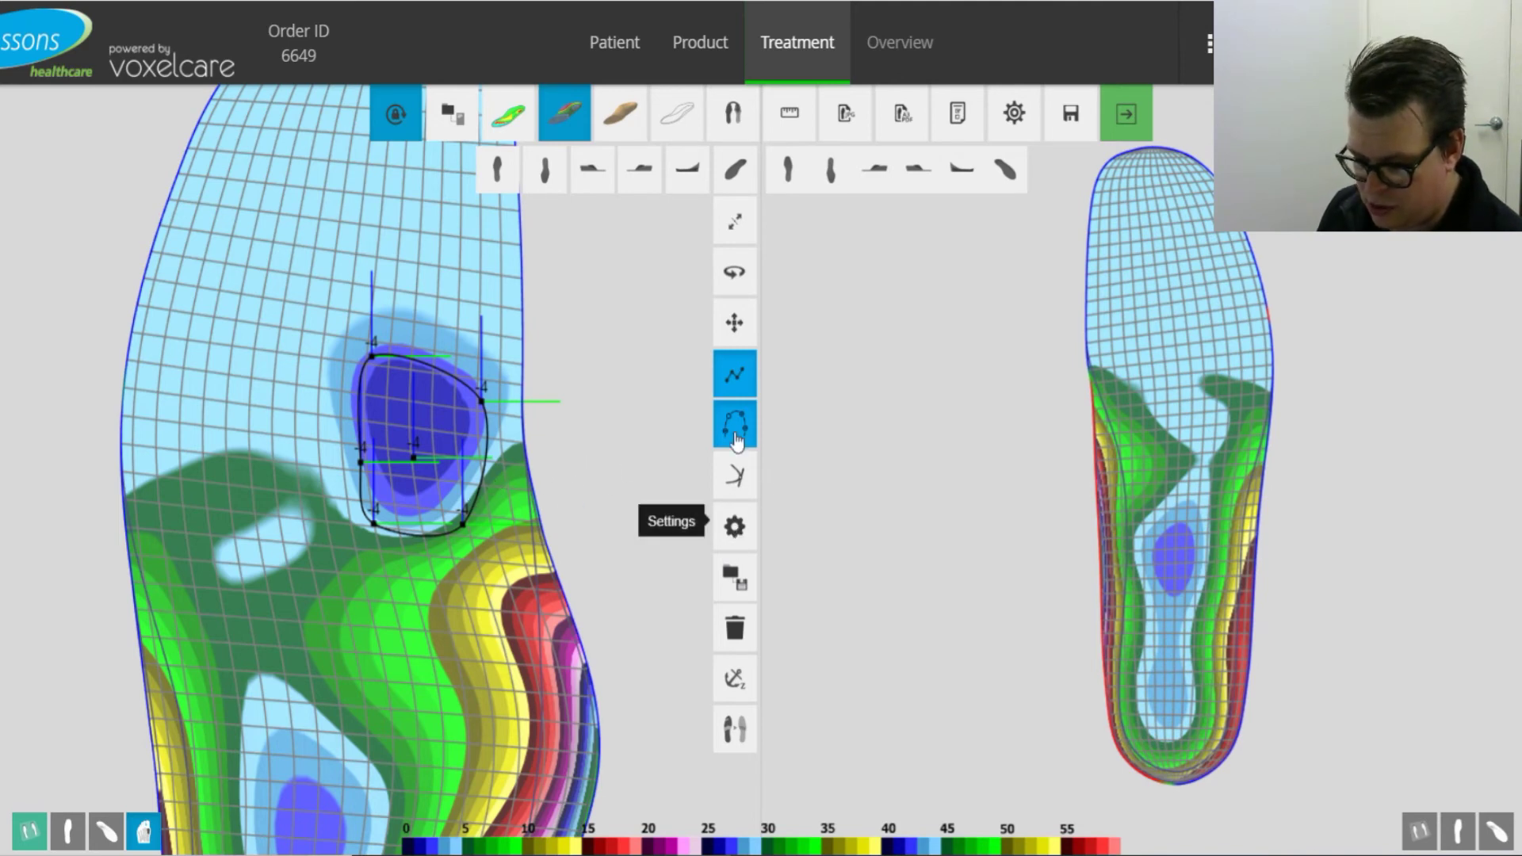
# Shift the -4 mm cutout region forward toward the toes on the left insole
pyautogui.click(735, 323)
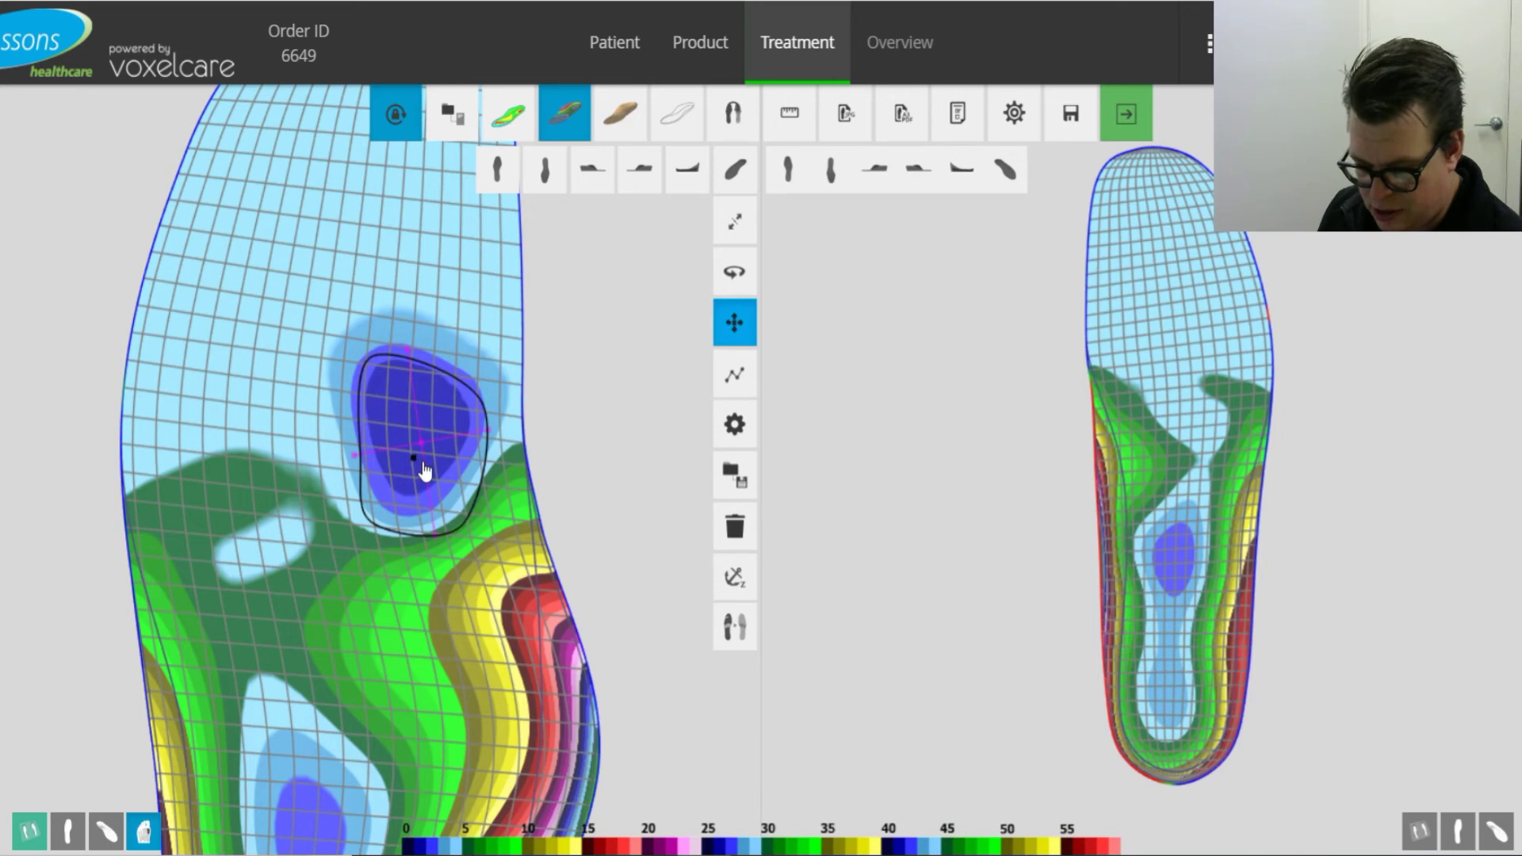
pyautogui.moveTo(423, 450); pyautogui.dragTo(434, 360)
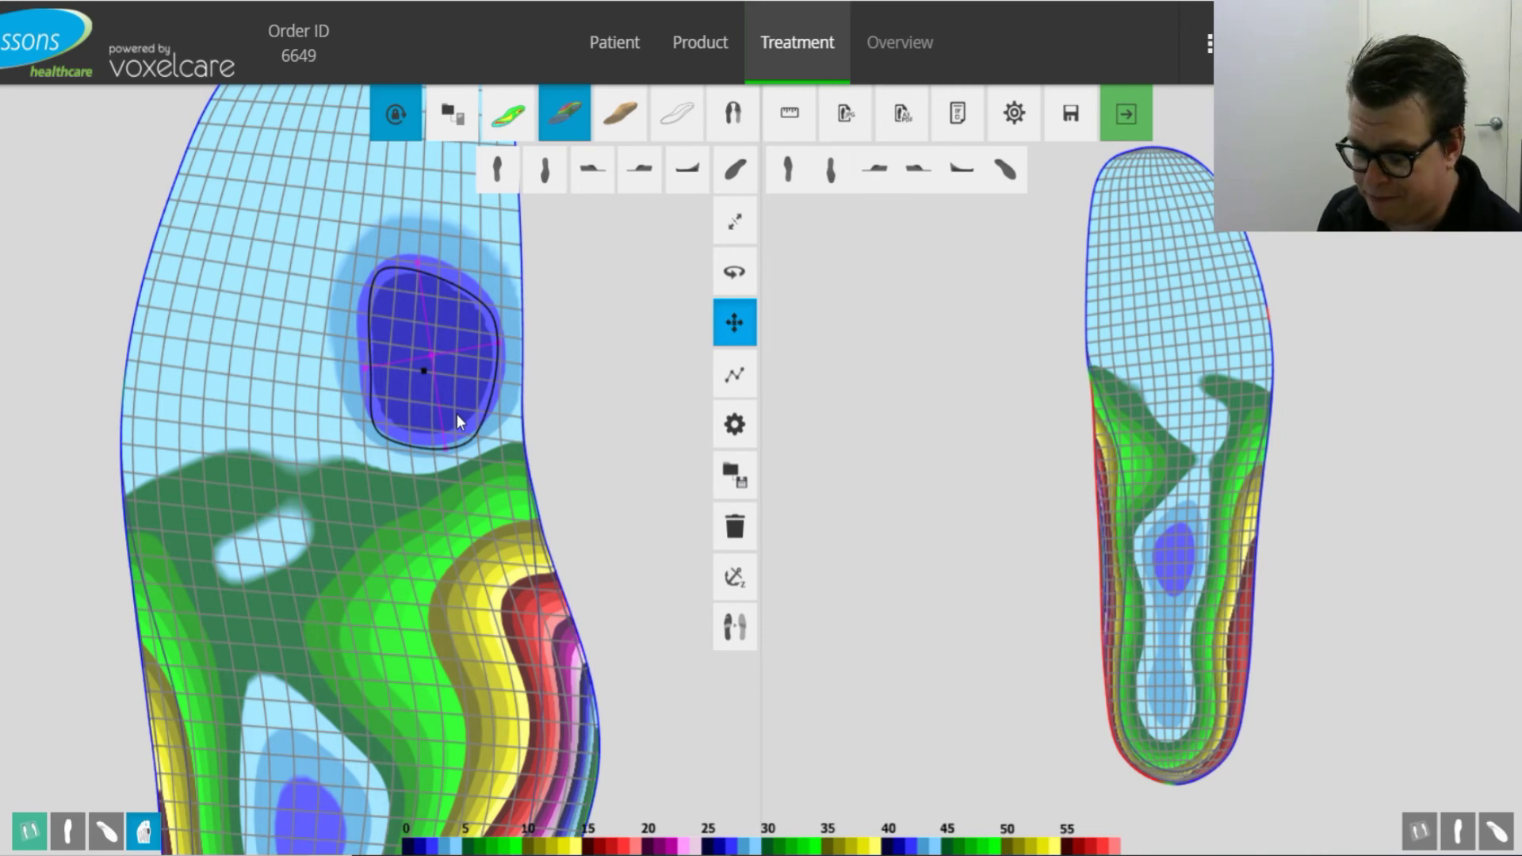
pyautogui.click(496, 187)
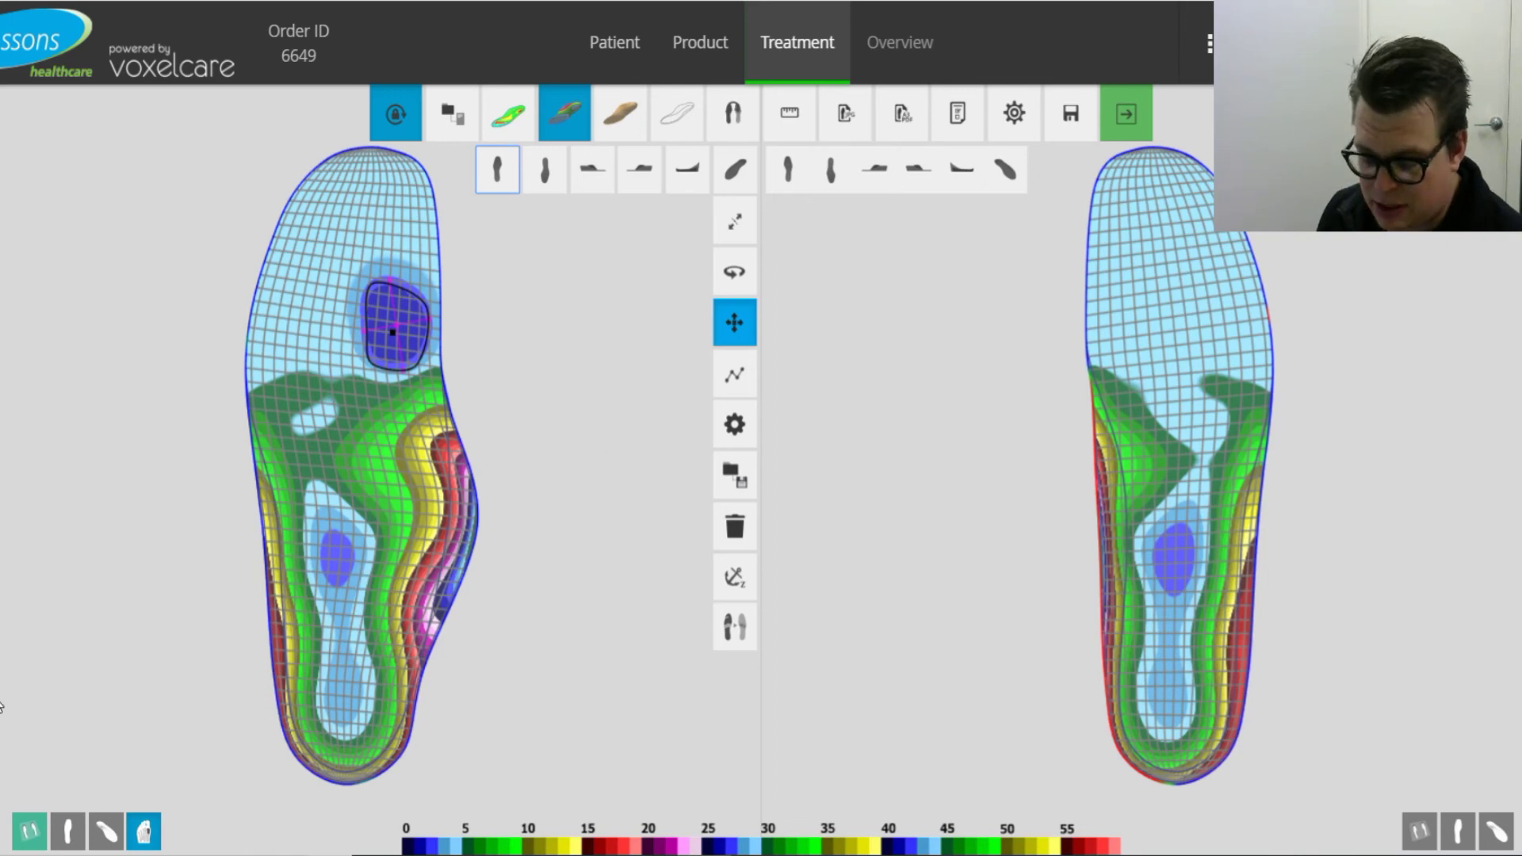
# Choose EVA Mono Grey (40 sh) as the insole material
pyautogui.moveTo(16, 717)
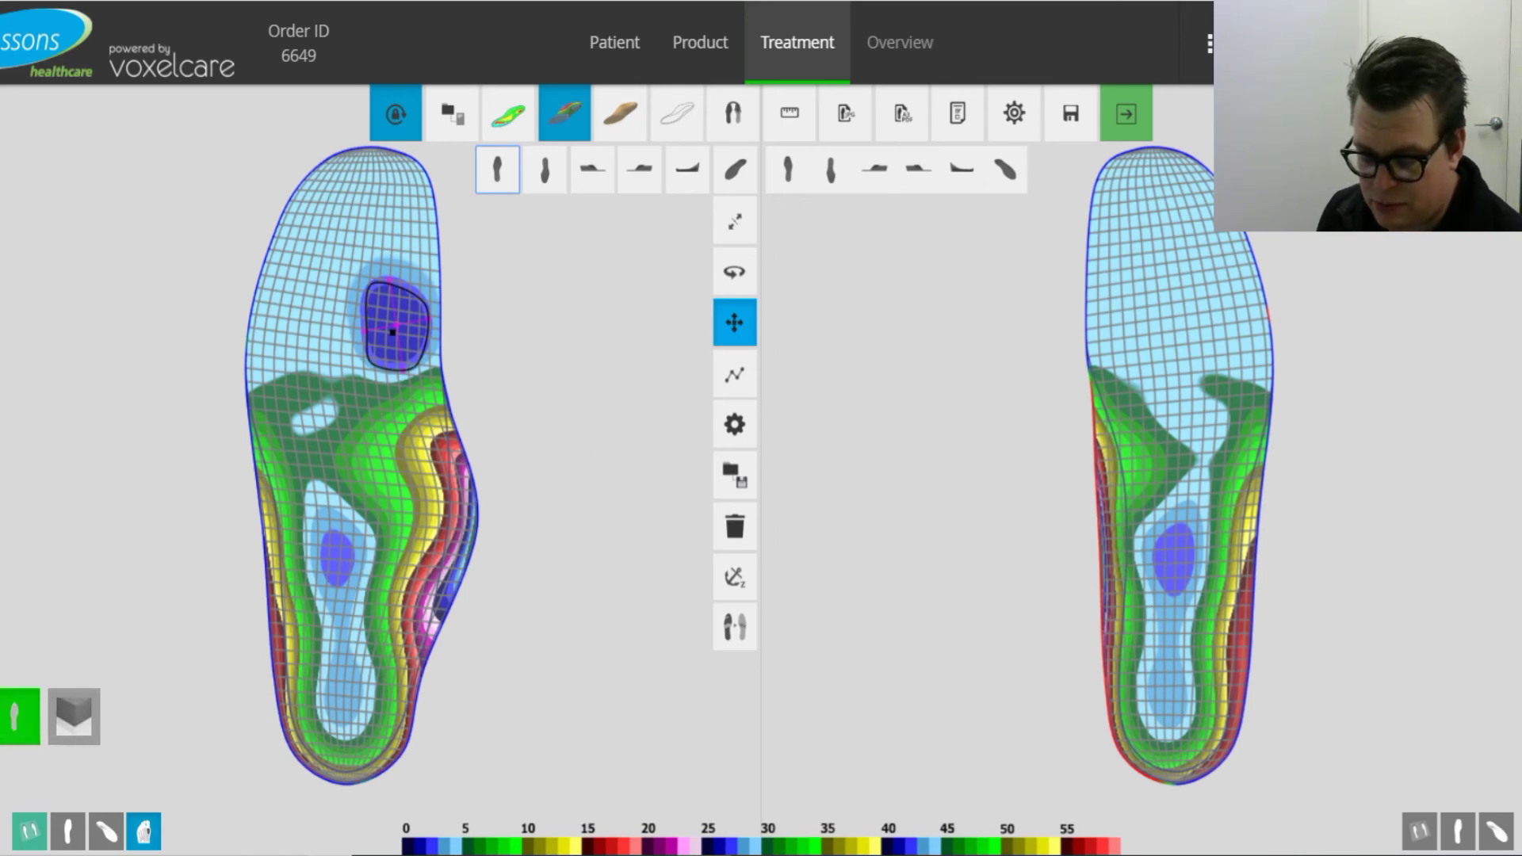
pyautogui.click(71, 725)
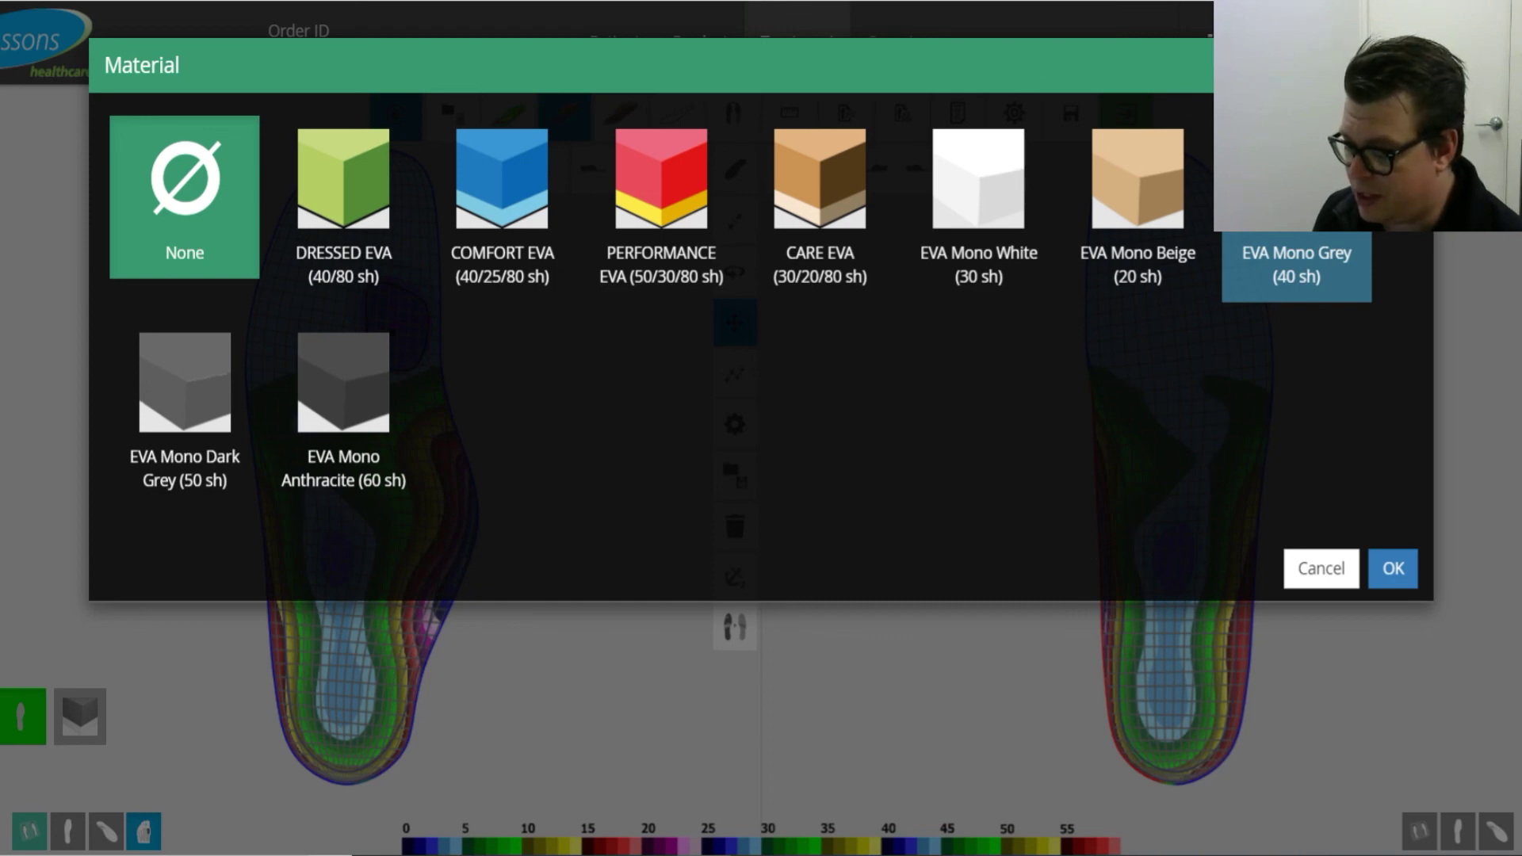
pyautogui.click(1388, 569)
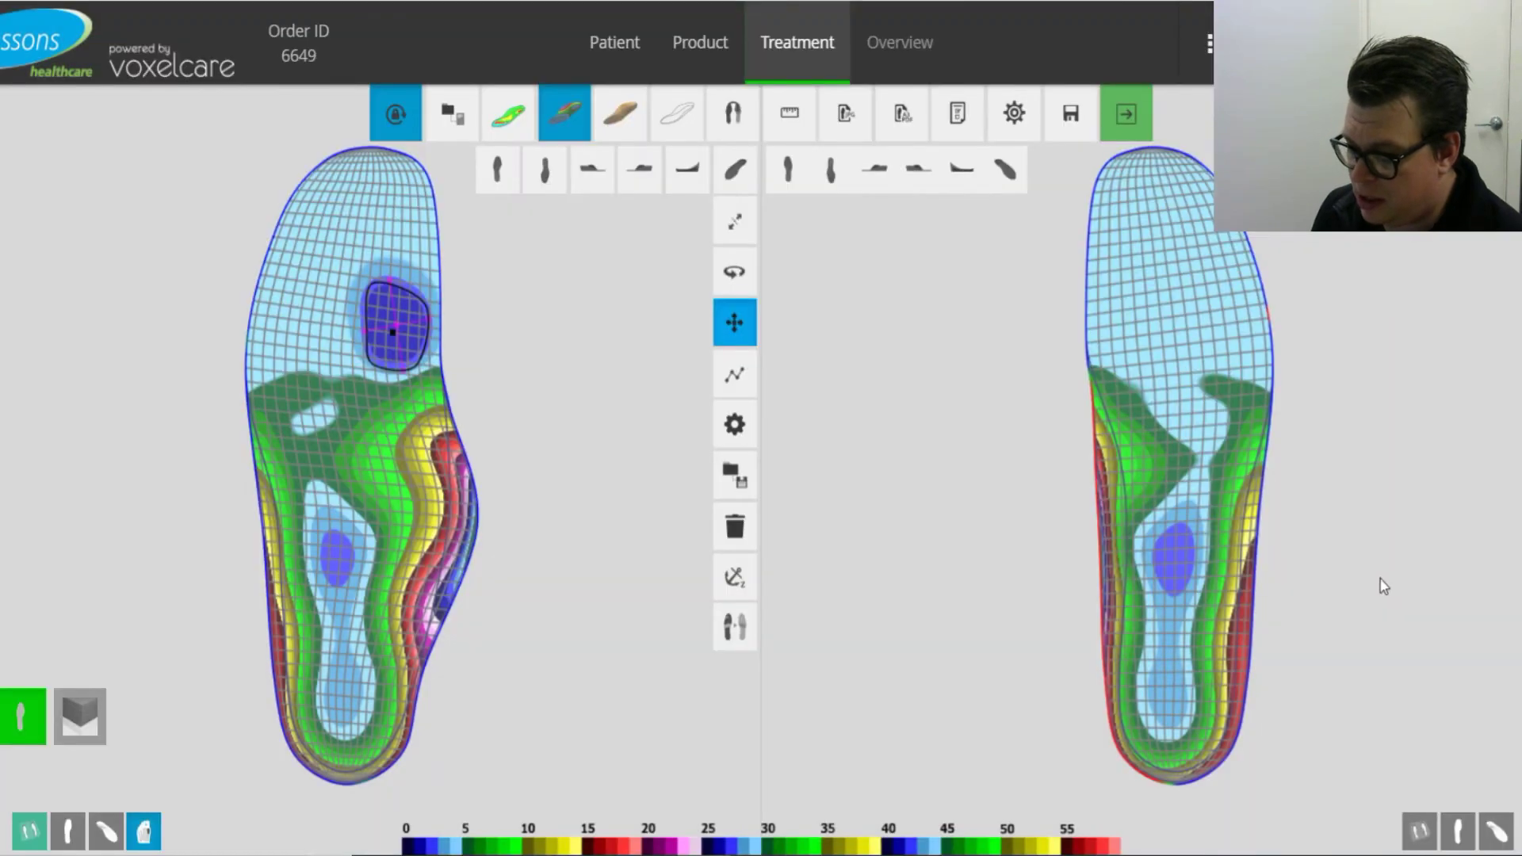